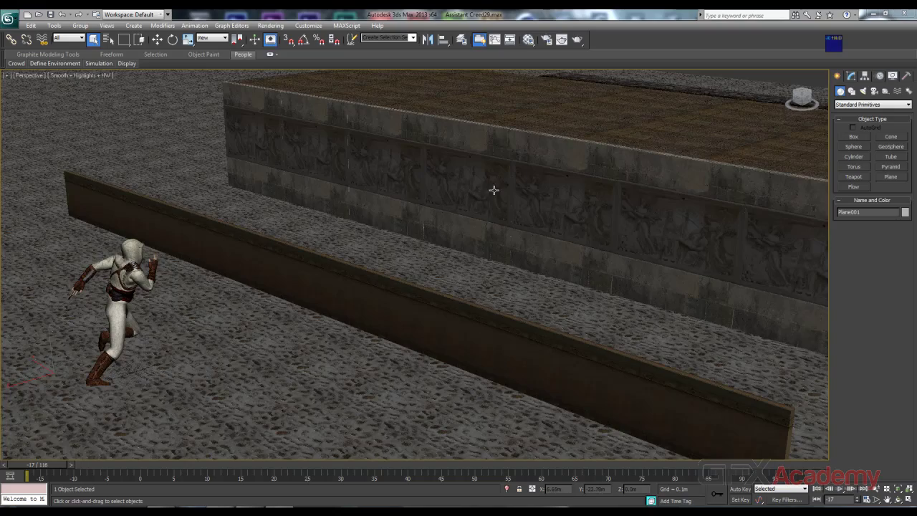
# Frame the runner and low wall, scrub the run to frame 61 and back, then use Select Object
pyautogui.moveTo(493, 188)
pyautogui.mouseDown(button='middle')
pyautogui.moveTo(477, 201)
pyautogui.moveTo(499, 204)
pyautogui.moveTo(419, 307)
pyautogui.mouseUp(button='middle')
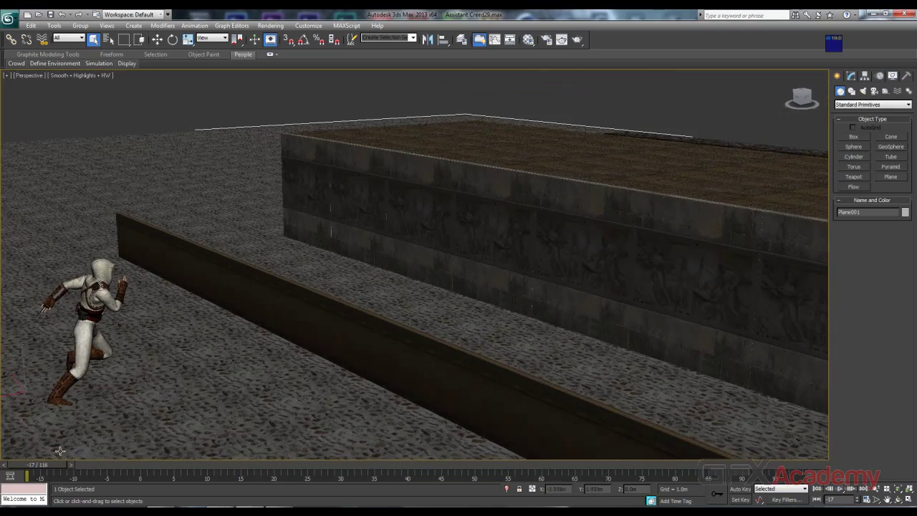
pyautogui.moveTo(41, 471)
pyautogui.mouseDown()
pyautogui.moveTo(787, 466)
pyautogui.moveTo(107, 471)
pyautogui.moveTo(788, 469)
pyautogui.moveTo(666, 469)
pyautogui.moveTo(749, 469)
pyautogui.mouseUp()
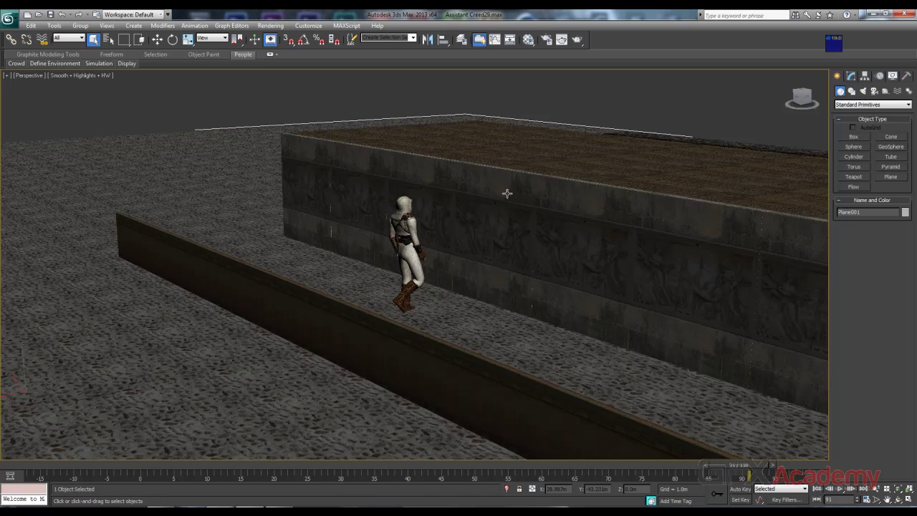
pyautogui.moveTo(737, 466)
pyautogui.mouseDown()
pyautogui.moveTo(284, 441)
pyautogui.moveTo(26, 469)
pyautogui.mouseUp()
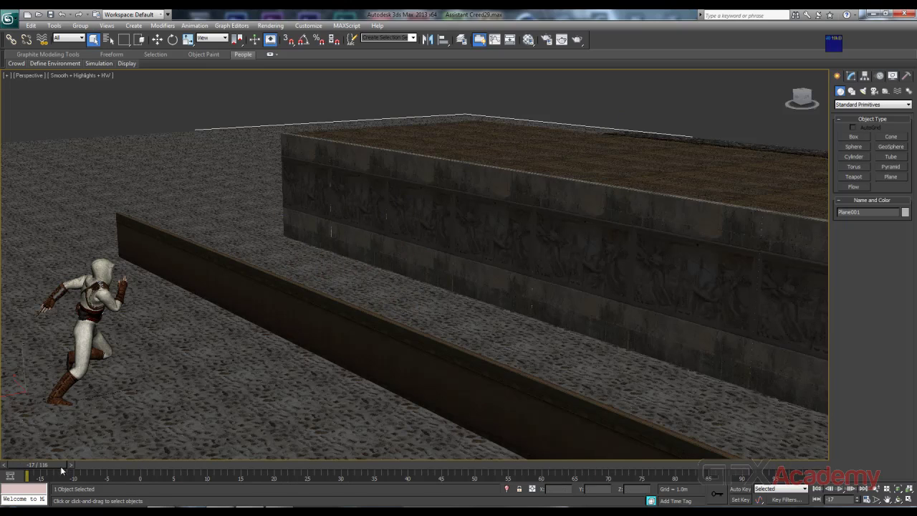
pyautogui.moveTo(60, 466)
pyautogui.mouseDown()
pyautogui.moveTo(337, 465)
pyautogui.moveTo(118, 469)
pyautogui.moveTo(50, 459)
pyautogui.moveTo(487, 464)
pyautogui.moveTo(43, 464)
pyautogui.moveTo(100, 468)
pyautogui.mouseUp()
pyautogui.press('q')
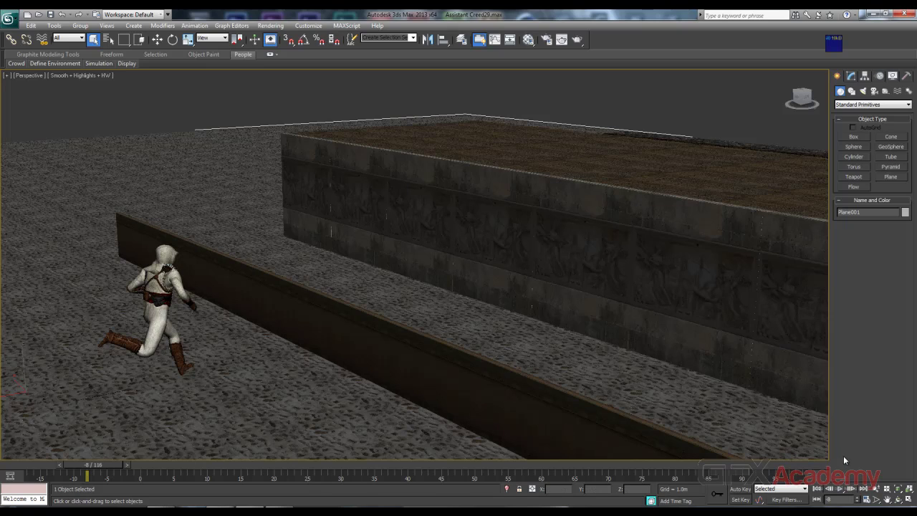
# Set Time Configuration to PAL with frames 0–100, then scrub the timeline to preview
pyautogui.click(866, 499)
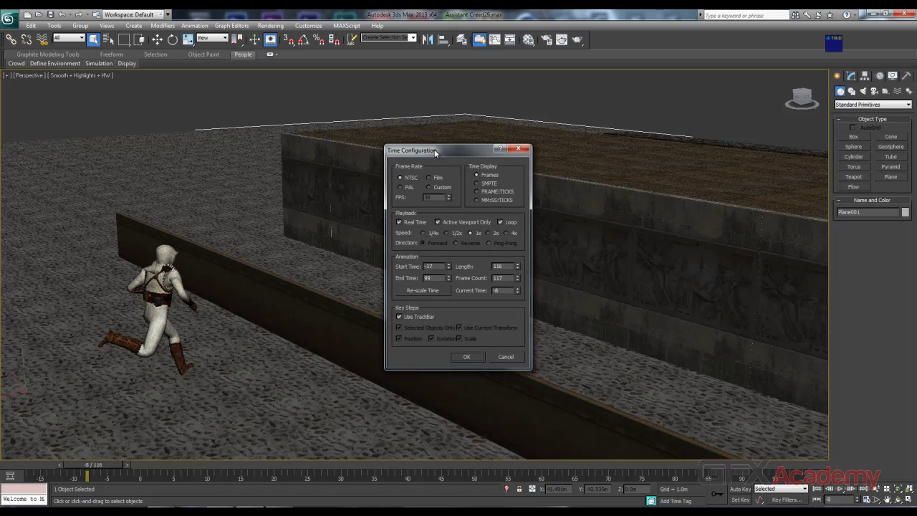
pyautogui.moveTo(435, 151); pyautogui.dragTo(532, 133)
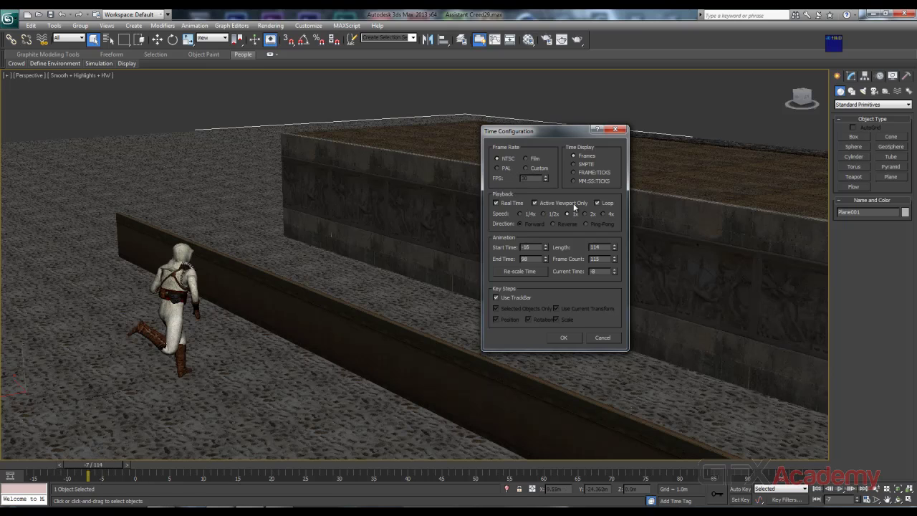
pyautogui.click(505, 168)
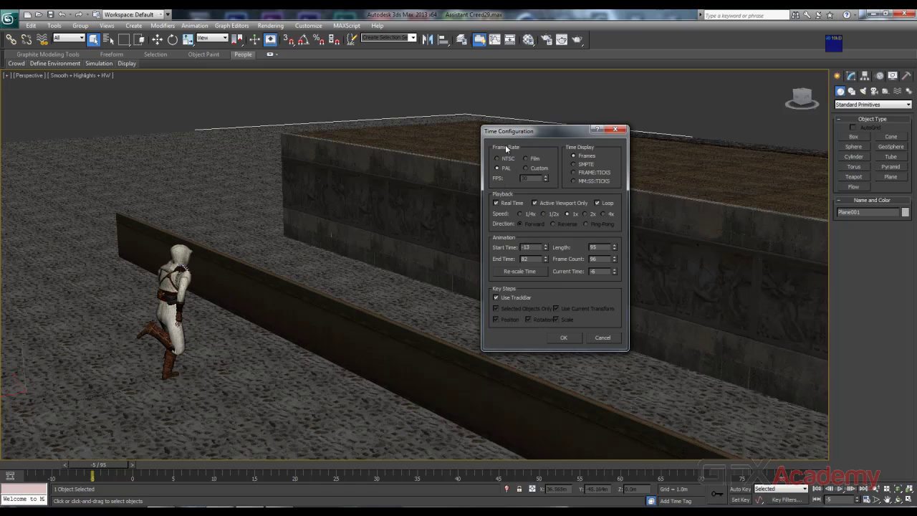
pyautogui.moveTo(544, 131); pyautogui.dragTo(505, 121)
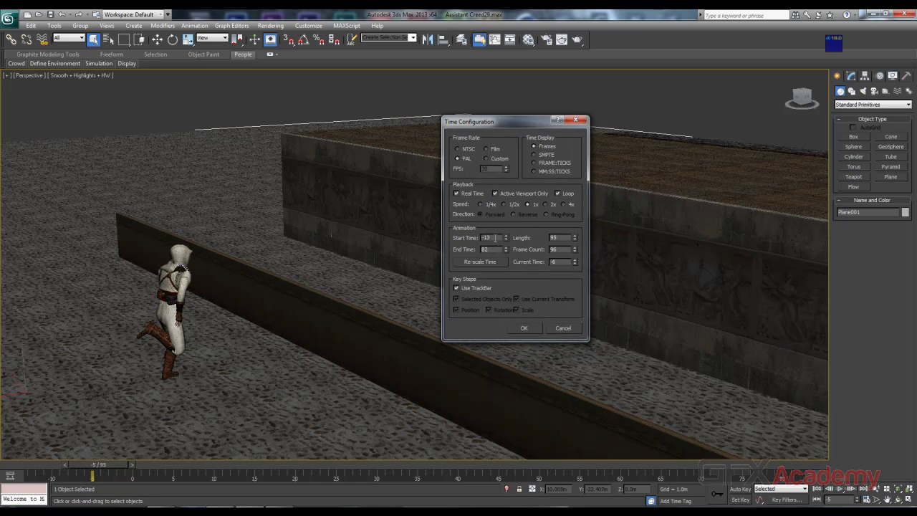
pyautogui.moveTo(494, 237); pyautogui.dragTo(479, 238)
pyautogui.write('0')
pyautogui.press('Return')
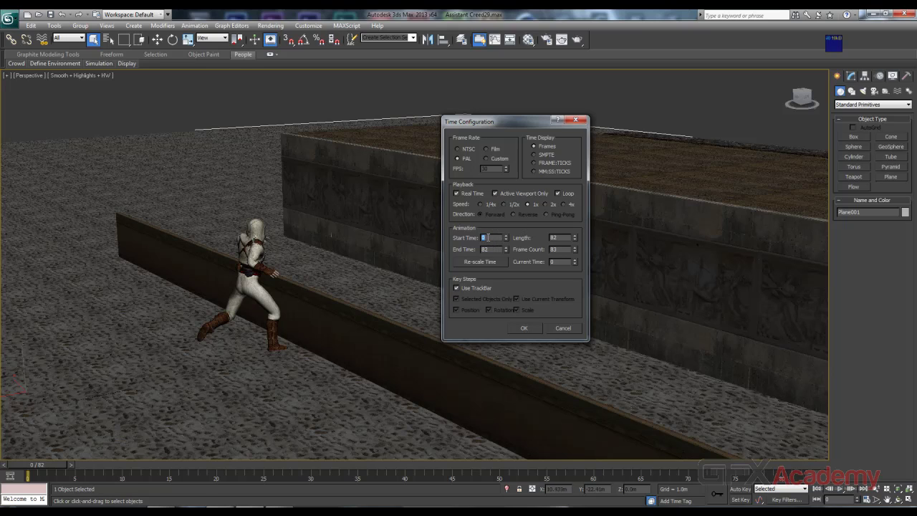
pyautogui.moveTo(497, 250); pyautogui.dragTo(481, 251)
pyautogui.write('100')
pyautogui.press('Return')
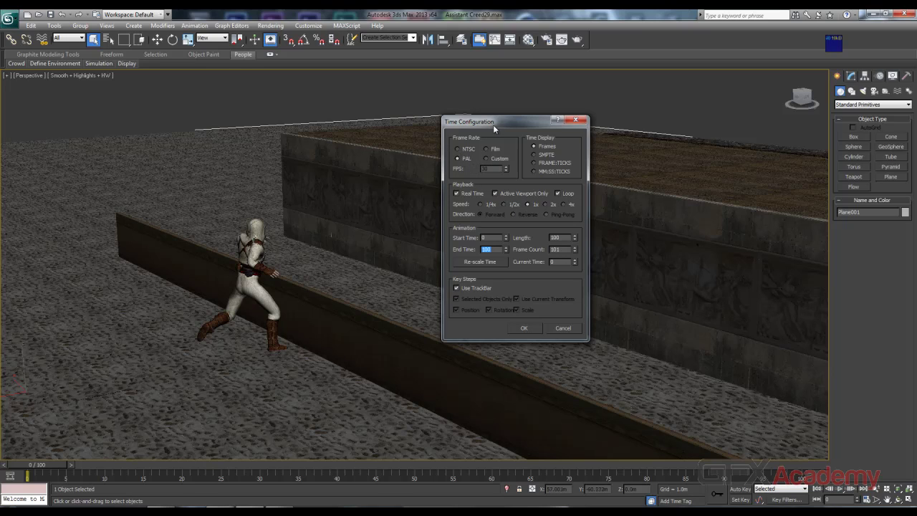
pyautogui.click(521, 328)
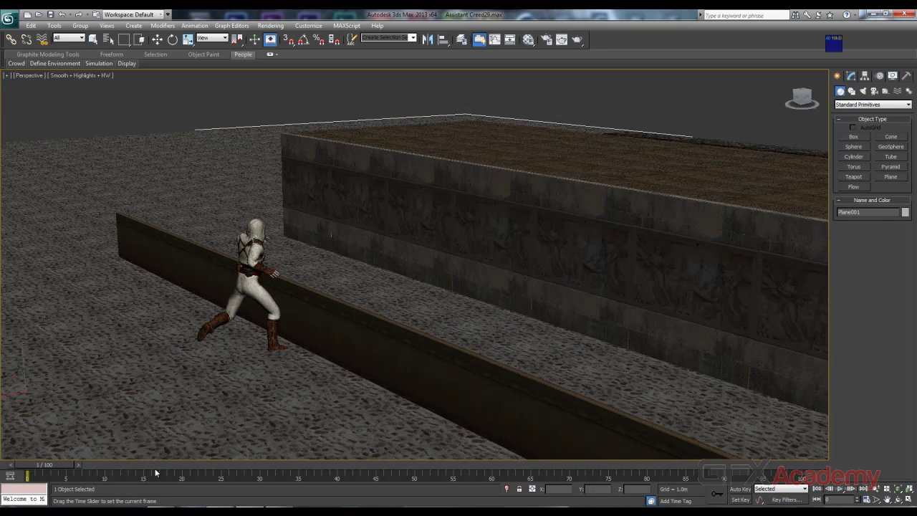
pyautogui.moveTo(155, 472); pyautogui.dragTo(28, 472)
pyautogui.press('q')
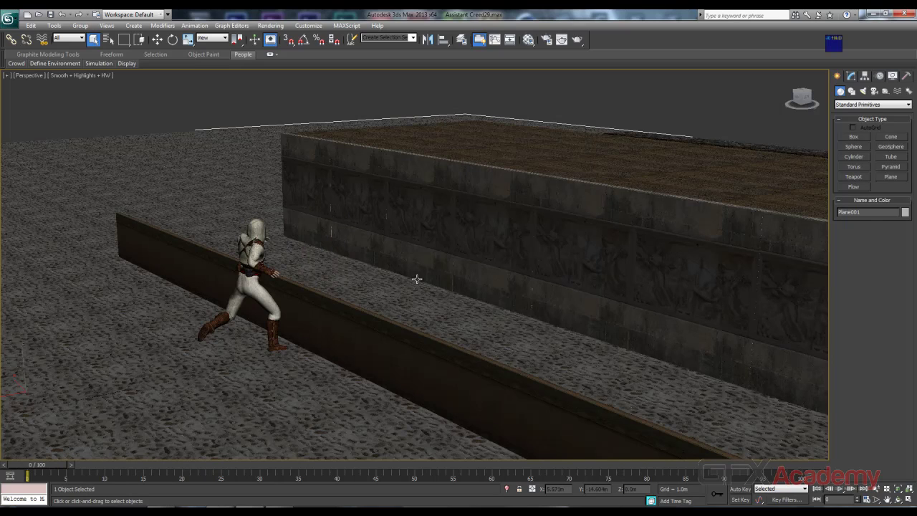
pyautogui.click(308, 26)
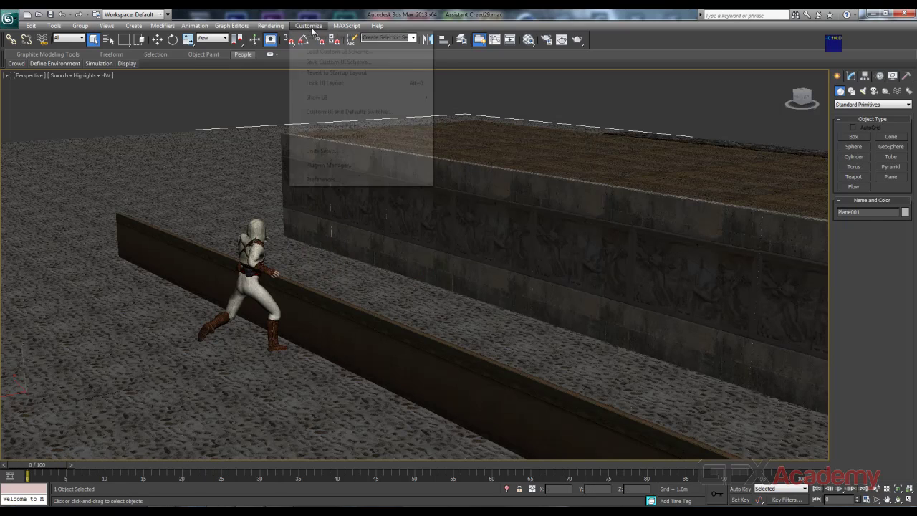
pyautogui.click(322, 179)
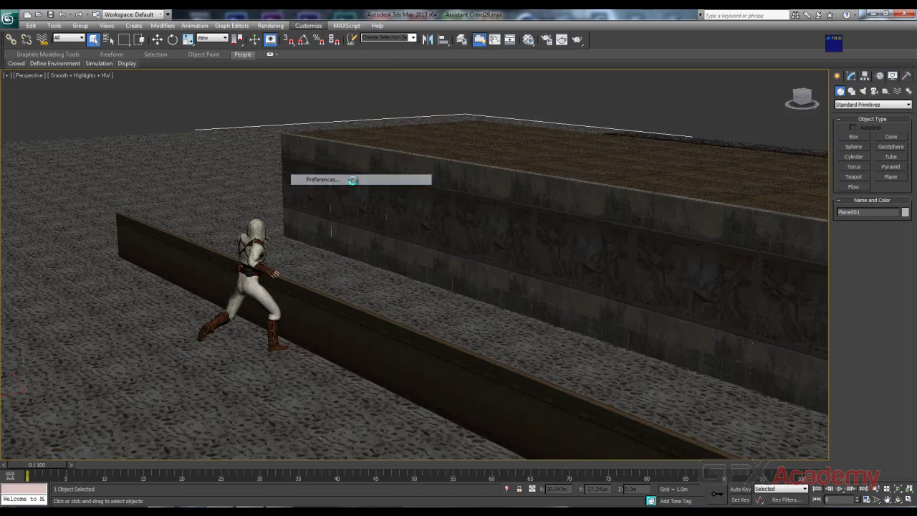
pyautogui.moveTo(499, 123)
pyautogui.mouseDown()
pyautogui.moveTo(552, 108)
pyautogui.moveTo(557, 125)
pyautogui.mouseUp()
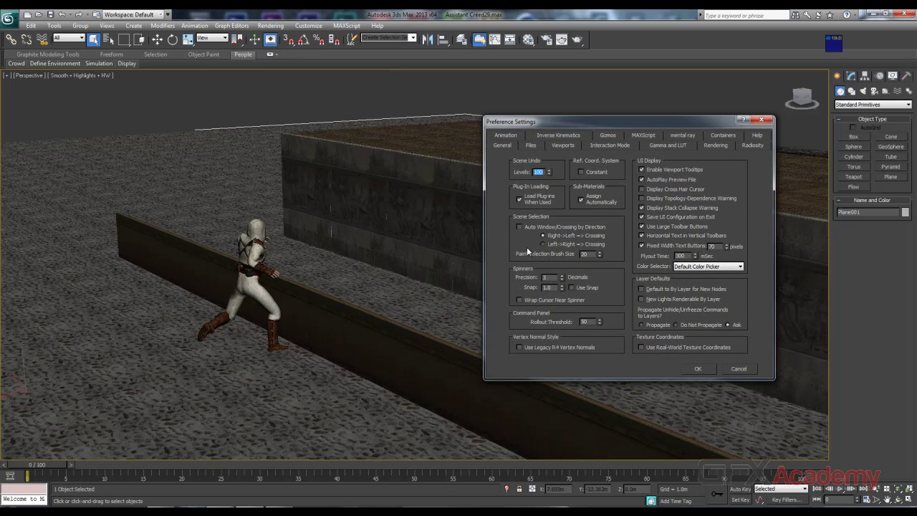
pyautogui.click(532, 146)
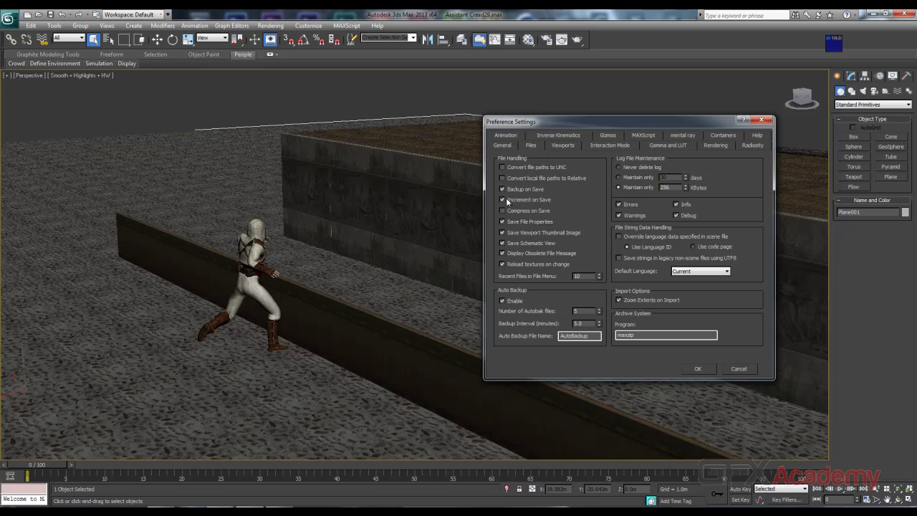
pyautogui.click(567, 147)
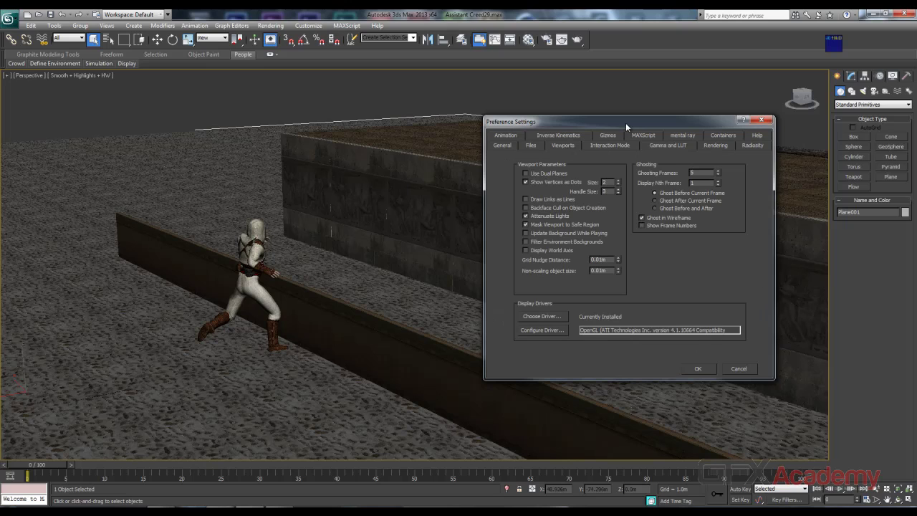
pyautogui.moveTo(625, 123); pyautogui.dragTo(586, 115)
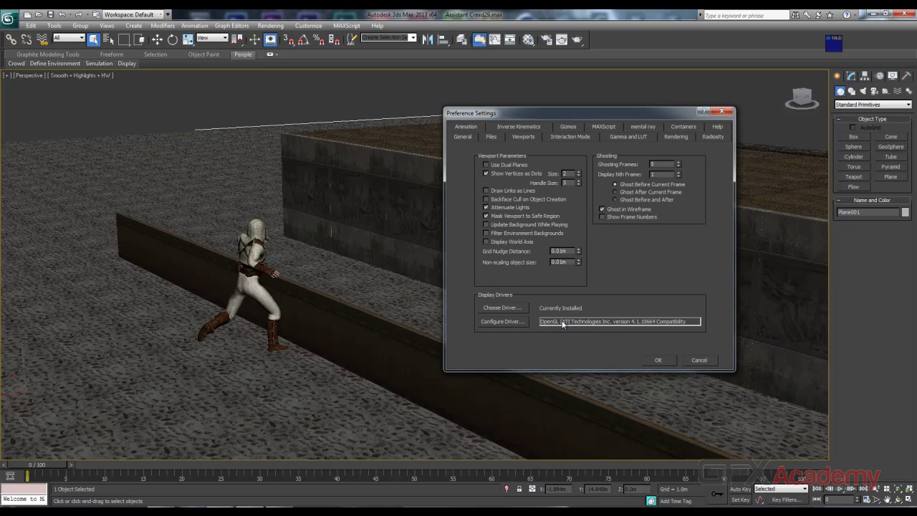
pyautogui.click(659, 359)
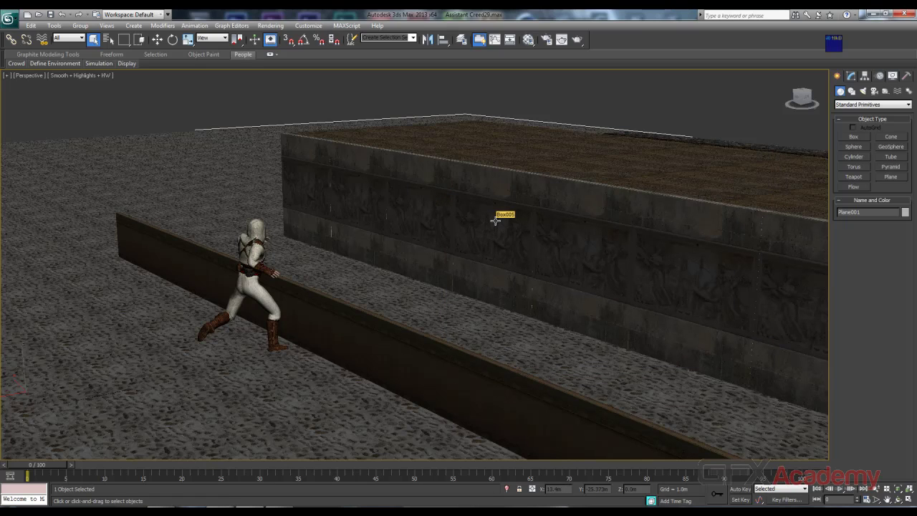
# Toggle the Front, Top, Left and Perspective views maximized and back to the four-view layout
pyautogui.hotkey('alt', 'w')
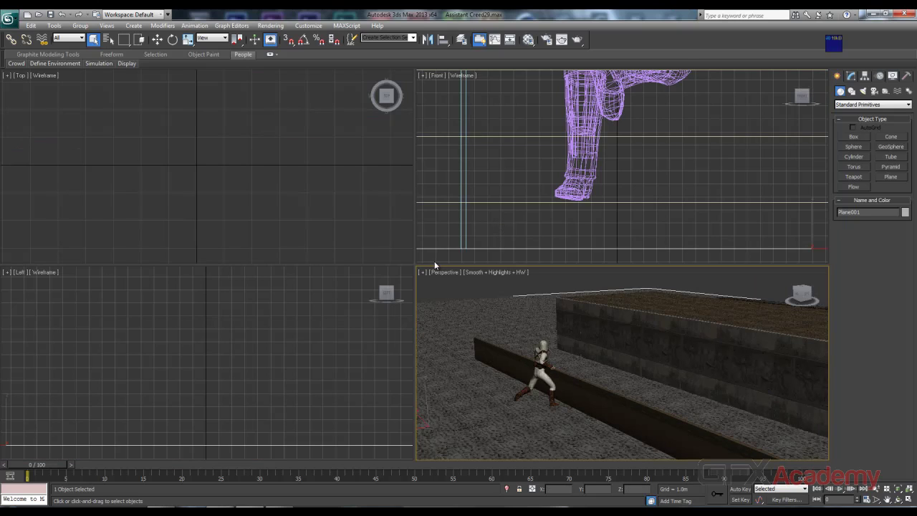
pyautogui.hotkey('alt', 'w')
pyautogui.hotkey('alt', 'w')
pyautogui.hotkey('alt', 'w')
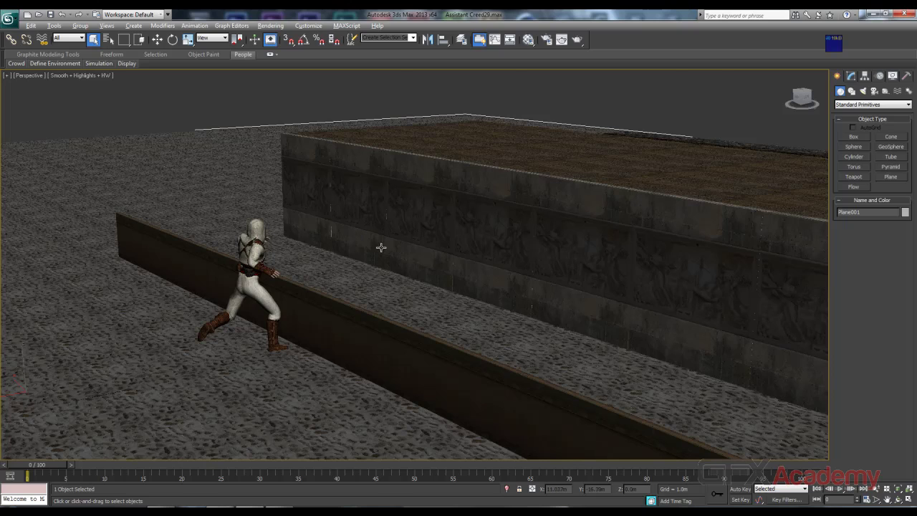
pyautogui.hotkey('alt', 'w')
pyautogui.click(440, 153)
pyautogui.hotkey('alt', 'w')
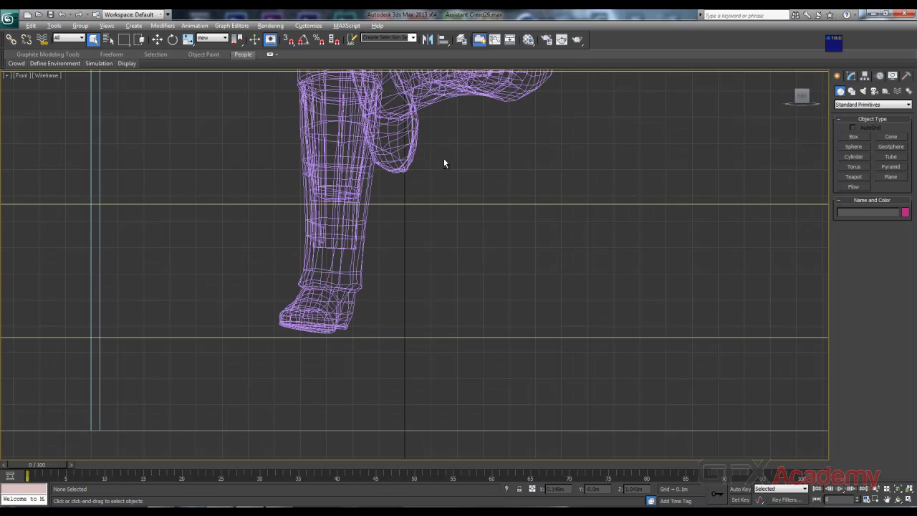
pyautogui.hotkey('alt', 'w')
pyautogui.click(275, 179)
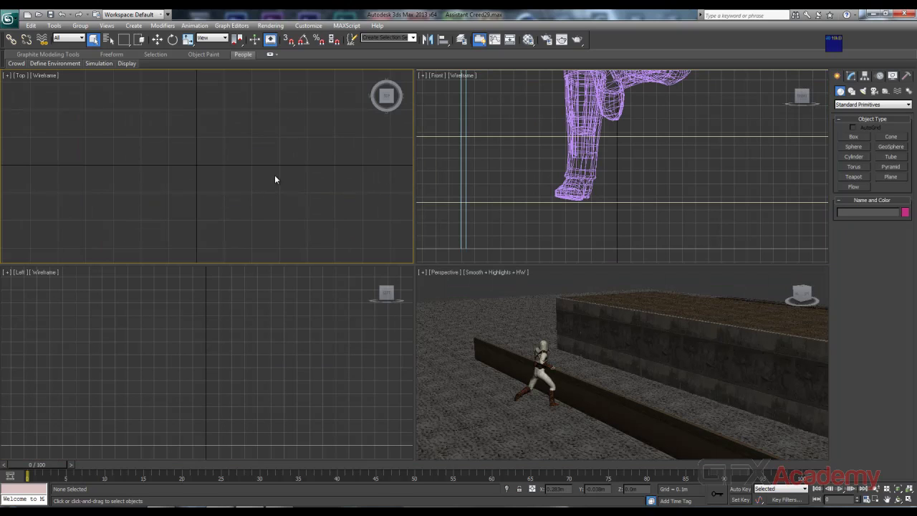
pyautogui.hotkey('alt', 'w')
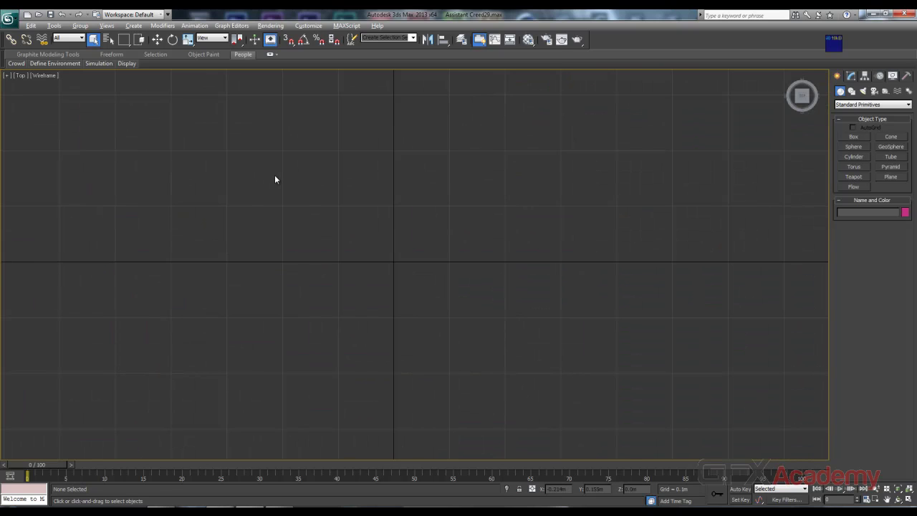
pyautogui.hotkey('alt', 'w')
pyautogui.click(276, 318)
pyautogui.hotkey('alt', 'w')
pyautogui.hotkey('alt', 'w')
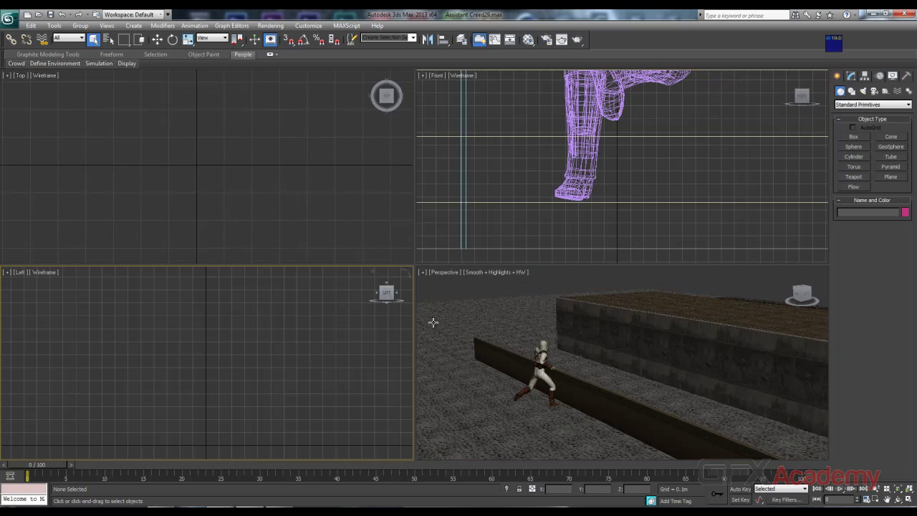
pyautogui.click(432, 322)
pyautogui.hotkey('alt', 'w')
pyautogui.hotkey('alt', 'w')
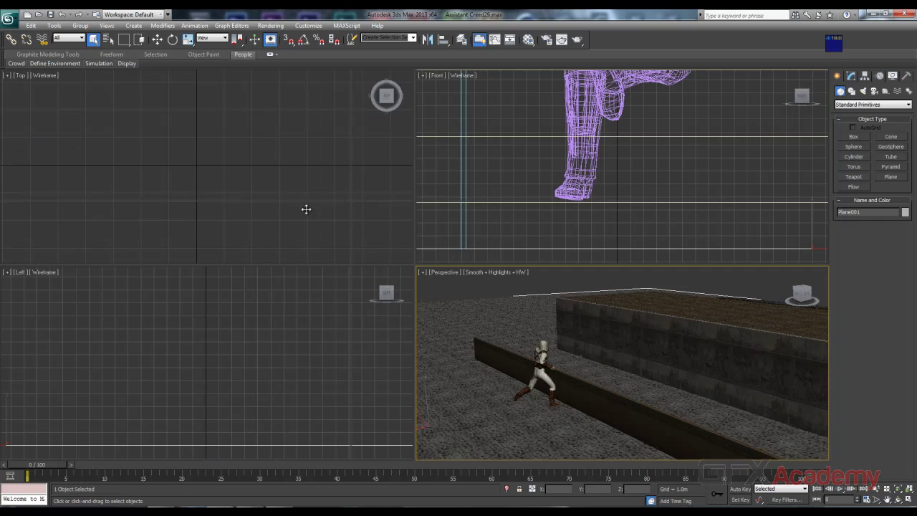
# Resize the viewport dividers and zoom extents in the Top, Left and Front views
pyautogui.moveTo(414, 264); pyautogui.dragTo(278, 250)
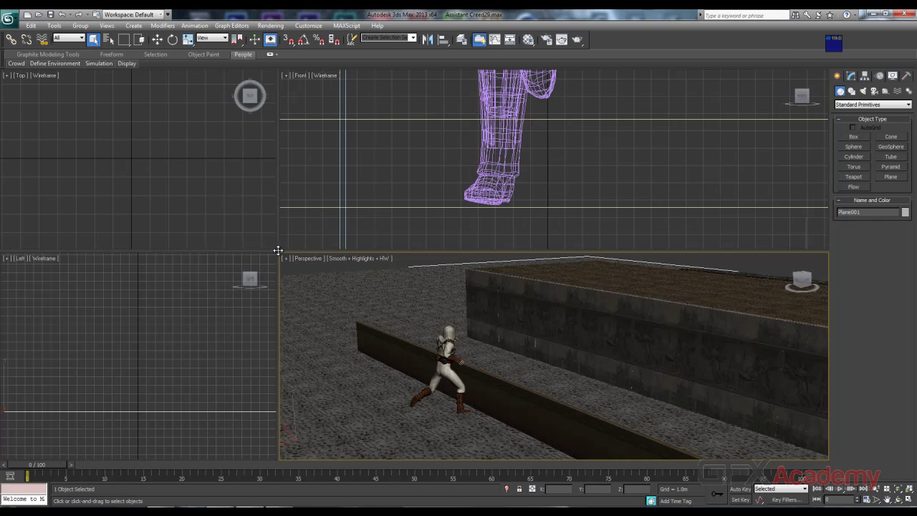
pyautogui.moveTo(278, 250)
pyautogui.mouseDown()
pyautogui.moveTo(433, 256)
pyautogui.moveTo(425, 253)
pyautogui.mouseUp()
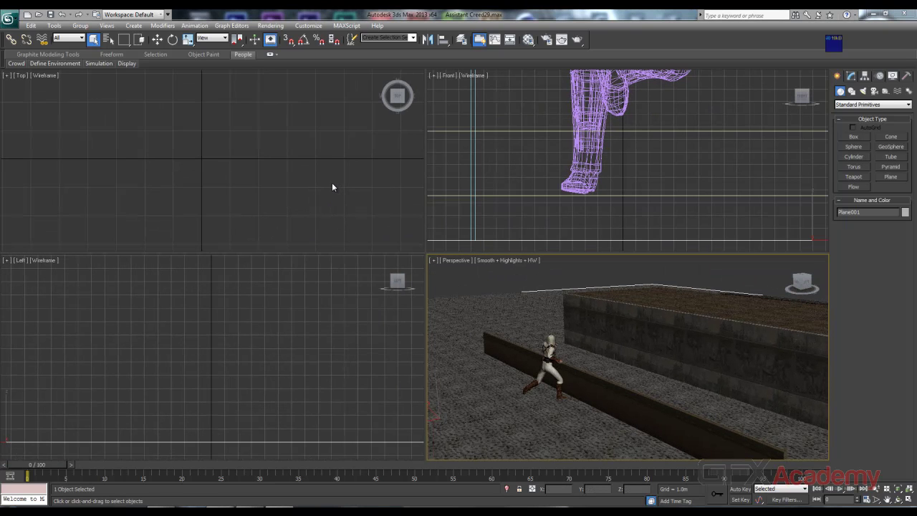
pyautogui.click(332, 184)
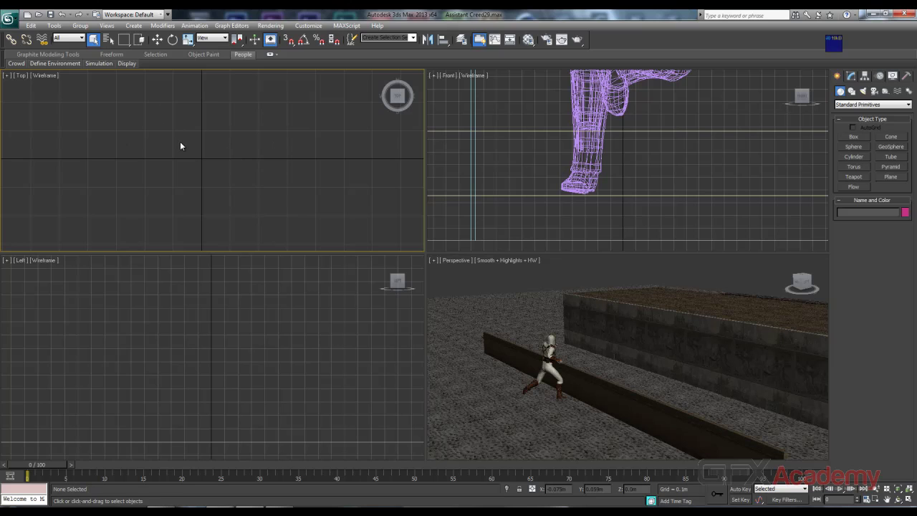
pyautogui.press('z')
pyautogui.click(248, 289)
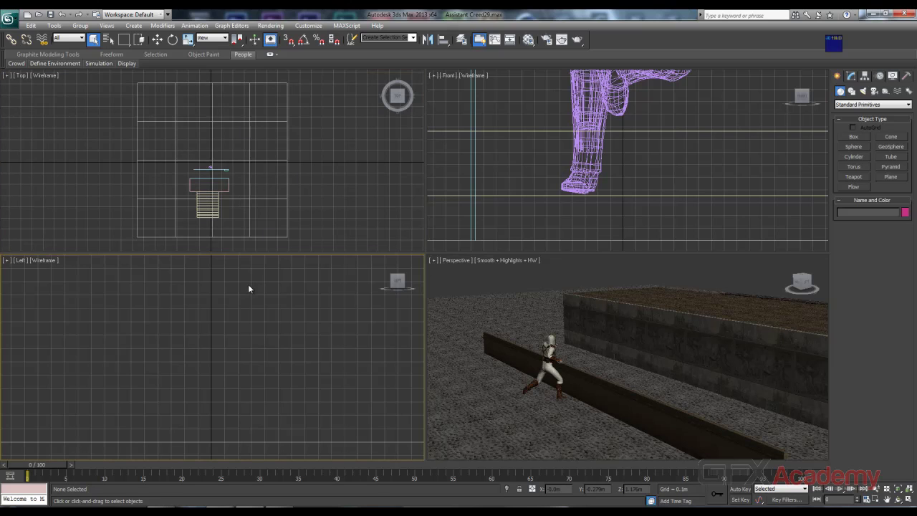
pyautogui.press('z')
pyautogui.click(484, 179)
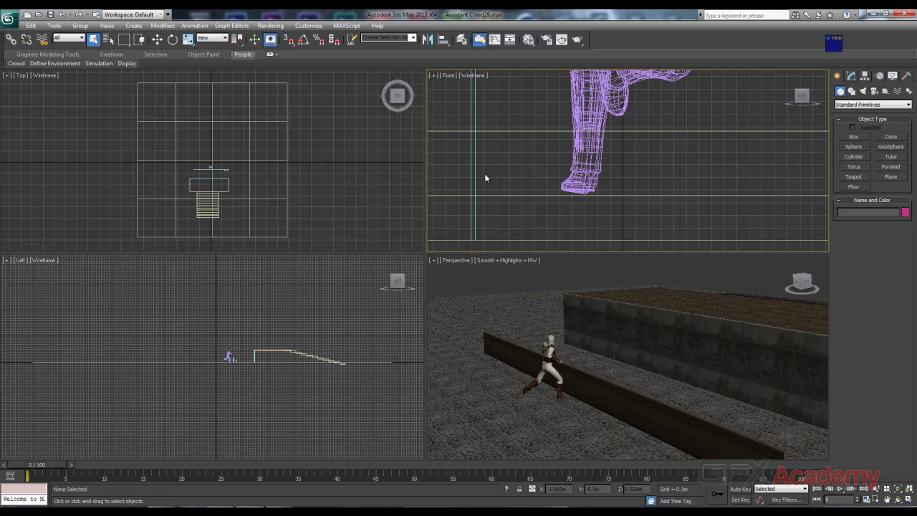
pyautogui.press('z')
pyautogui.click(479, 282)
# Zoom extents in Perspective, then select the hooded character and frame it there
pyautogui.press('z')
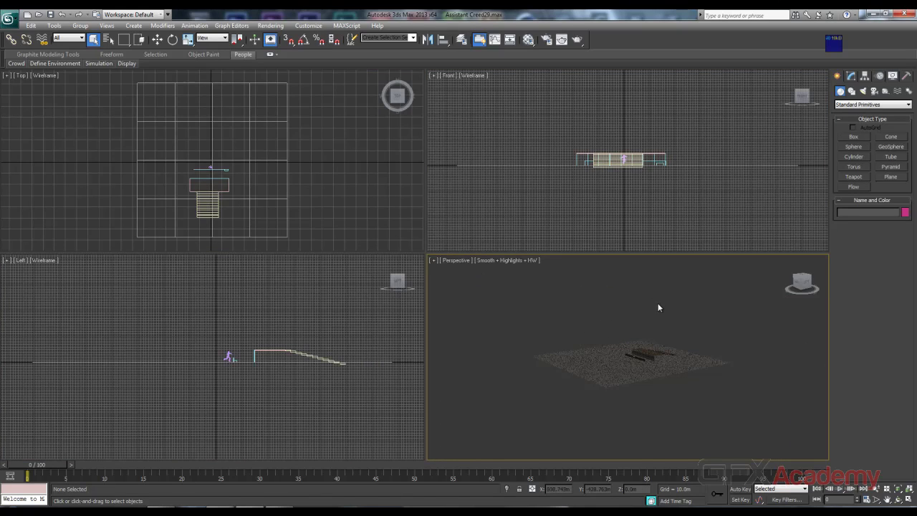
pyautogui.scroll(5, 605, 344)
pyautogui.scroll(3, 607, 348)
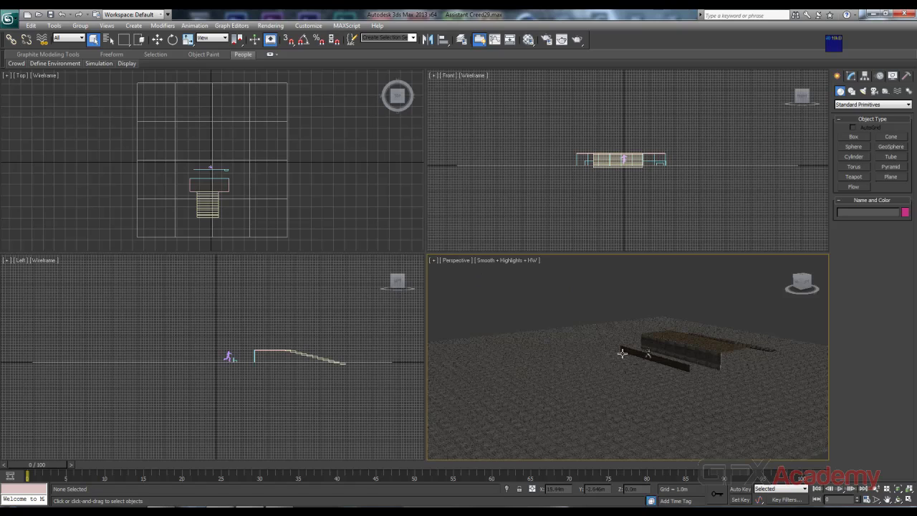
pyautogui.click(658, 360)
pyautogui.scroll(4, 658, 360)
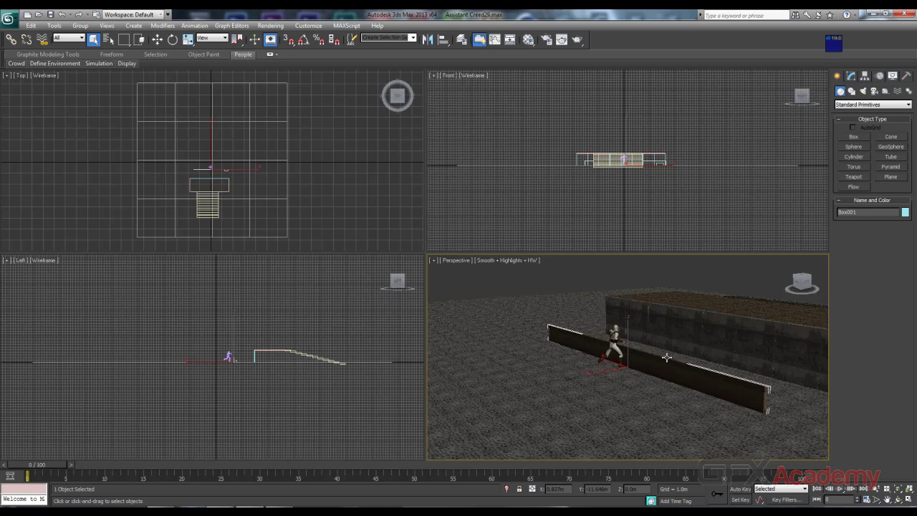
pyautogui.click(616, 329)
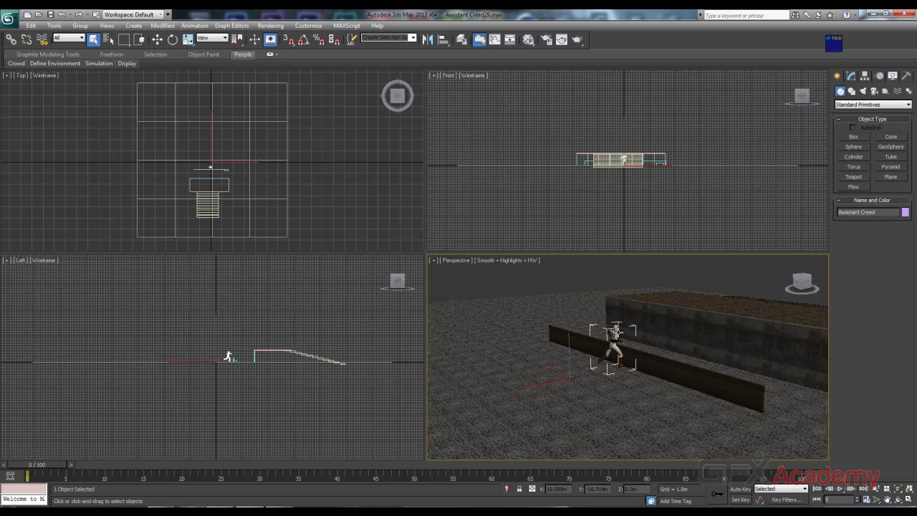
pyautogui.press('z')
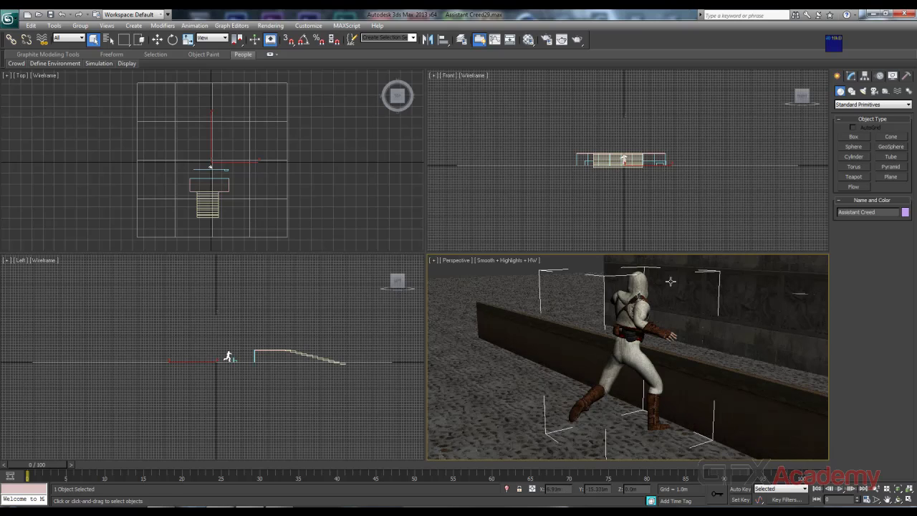
# Frame the character in the Front, Top and Left views, then maximize a single view
pyautogui.click(624, 158)
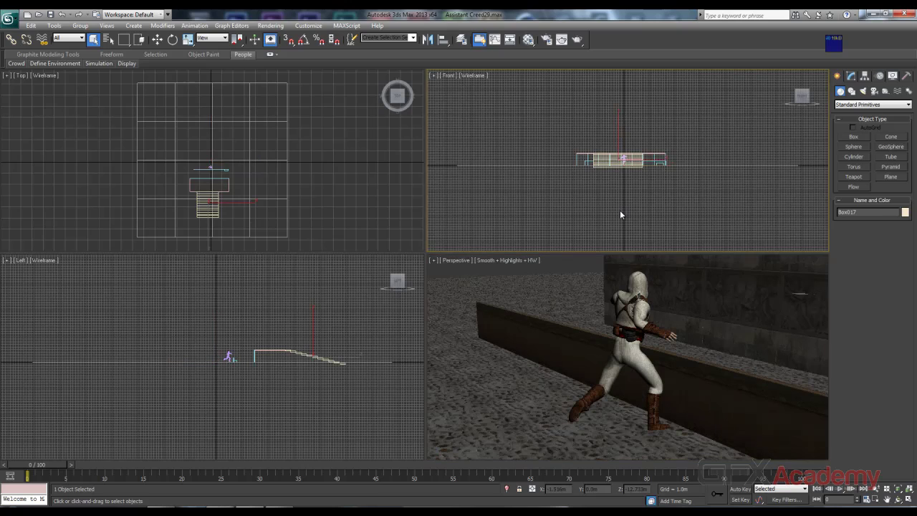
pyautogui.press('z')
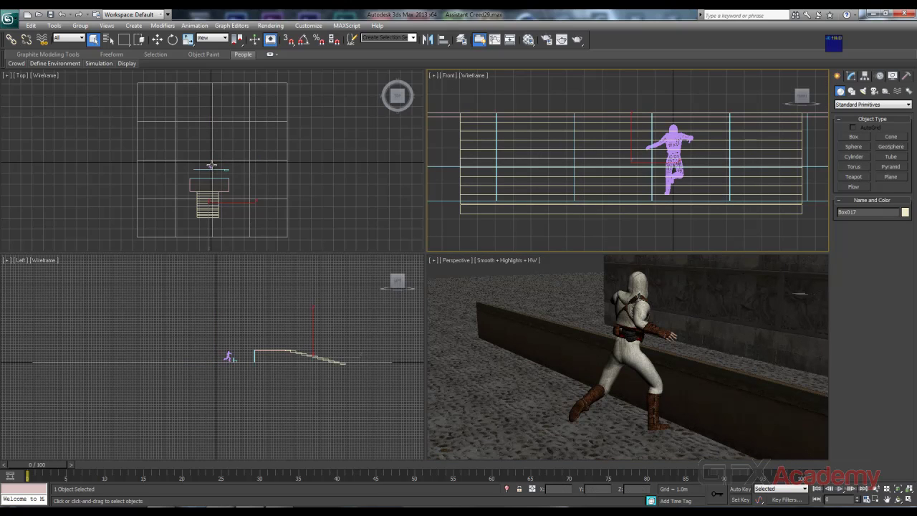
pyautogui.click(210, 165)
pyautogui.press('z')
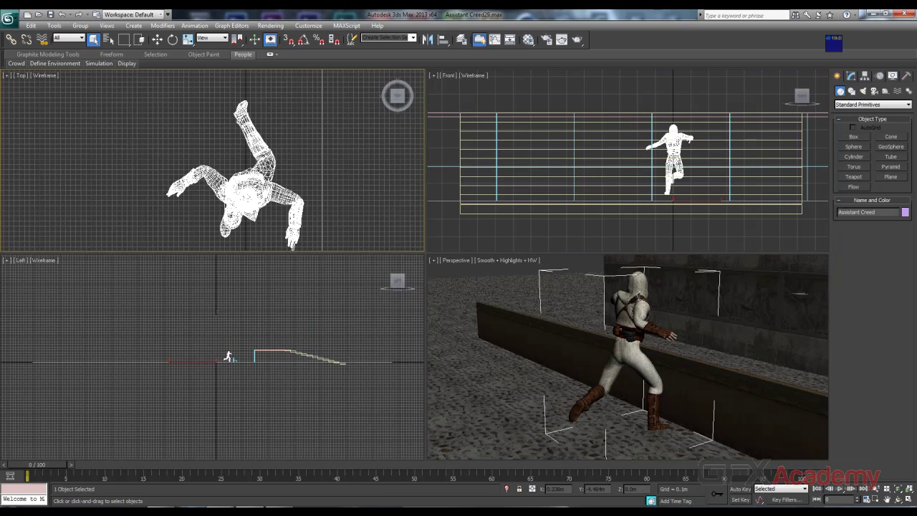
pyautogui.click(226, 354)
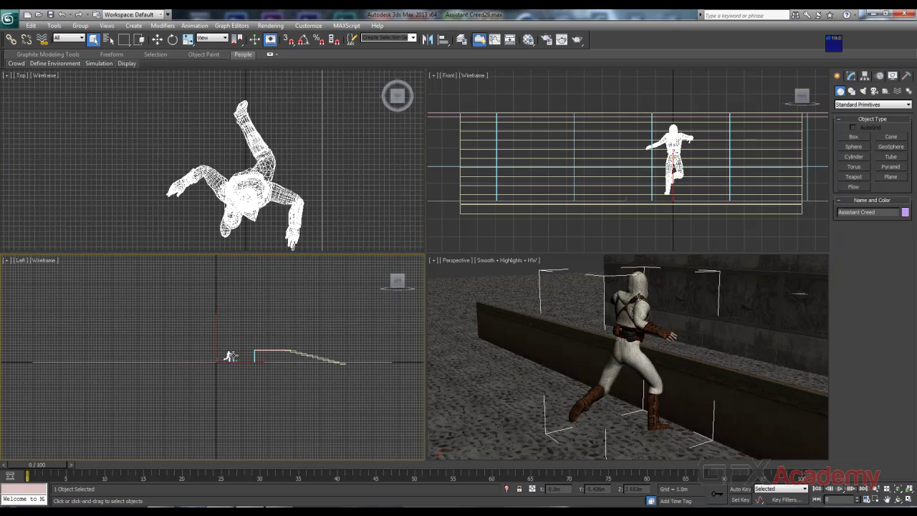
pyautogui.press('z')
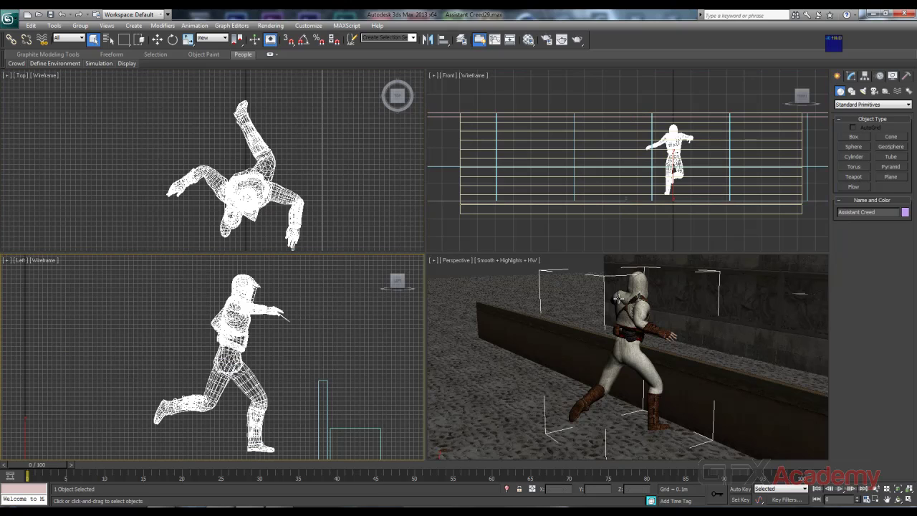
pyautogui.click(673, 195)
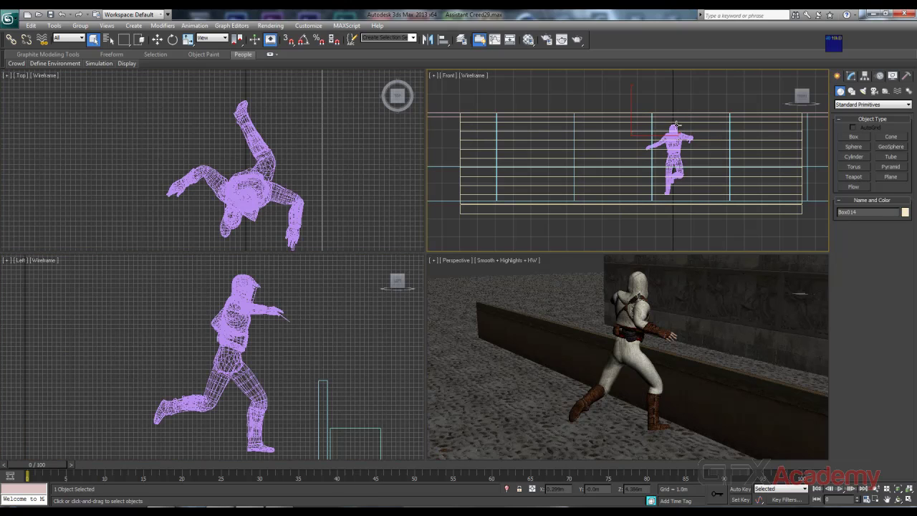
pyautogui.click(674, 133)
pyautogui.press('z')
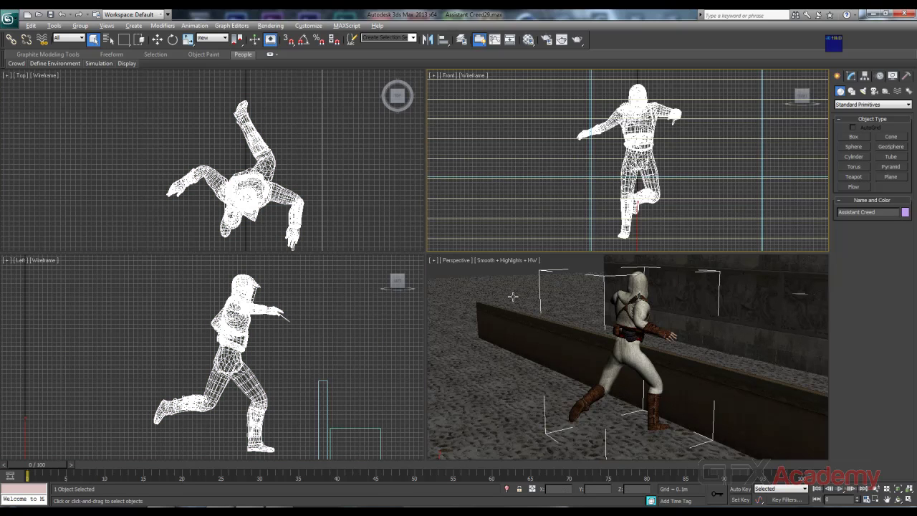
pyautogui.hotkey('alt', 'w')
# Maximize the Perspective view, then orbit and pan to follow the runner beside the wall
pyautogui.hotkey('alt', 'w')
pyautogui.click(465, 283)
pyautogui.hotkey('alt', 'w')
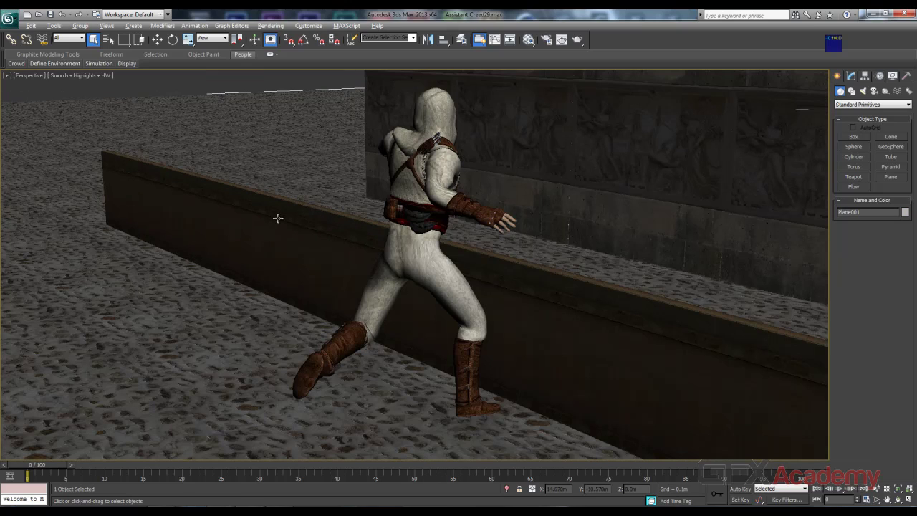
pyautogui.moveTo(344, 236)
pyautogui.keyDown('alt'); pyautogui.mouseDown(button='middle')
pyautogui.moveTo(241, 231)
pyautogui.moveTo(381, 208)
pyautogui.moveTo(273, 248)
pyautogui.moveTo(329, 263)
pyautogui.moveTo(348, 254)
pyautogui.mouseUp(button='middle'); pyautogui.keyUp('alt')
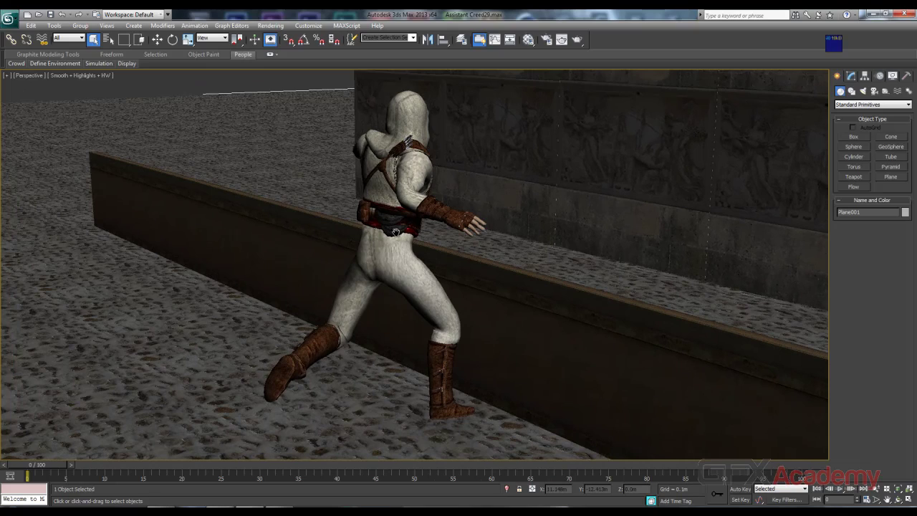
pyautogui.moveTo(396, 232)
pyautogui.mouseDown(button='middle')
pyautogui.moveTo(430, 226)
pyautogui.moveTo(423, 308)
pyautogui.moveTo(17, 219)
pyautogui.moveTo(350, 221)
pyautogui.moveTo(542, 205)
pyautogui.moveTo(763, 206)
pyautogui.moveTo(184, 194)
pyautogui.moveTo(440, 215)
pyautogui.moveTo(347, 232)
pyautogui.mouseUp(button='middle')
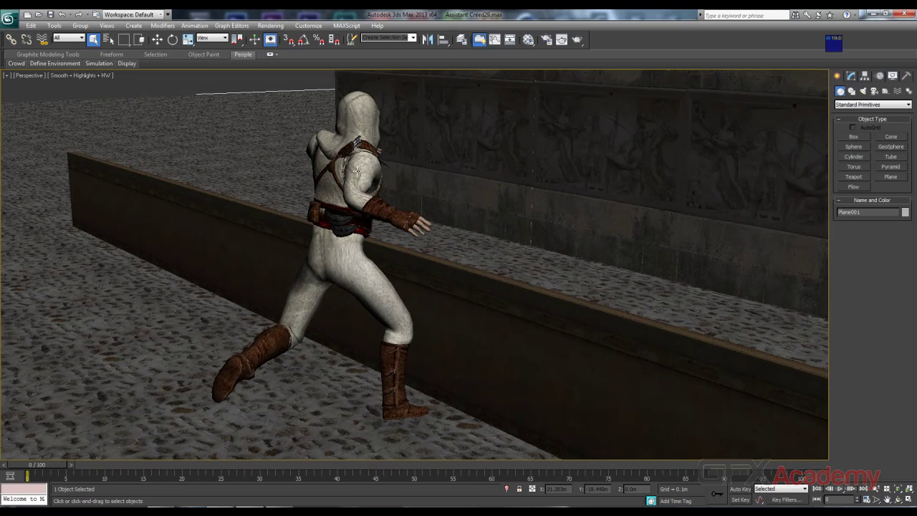
# Select the hooded character, frame it with Z, and orbit to front and side-rear views
pyautogui.rightClick(285, 168)
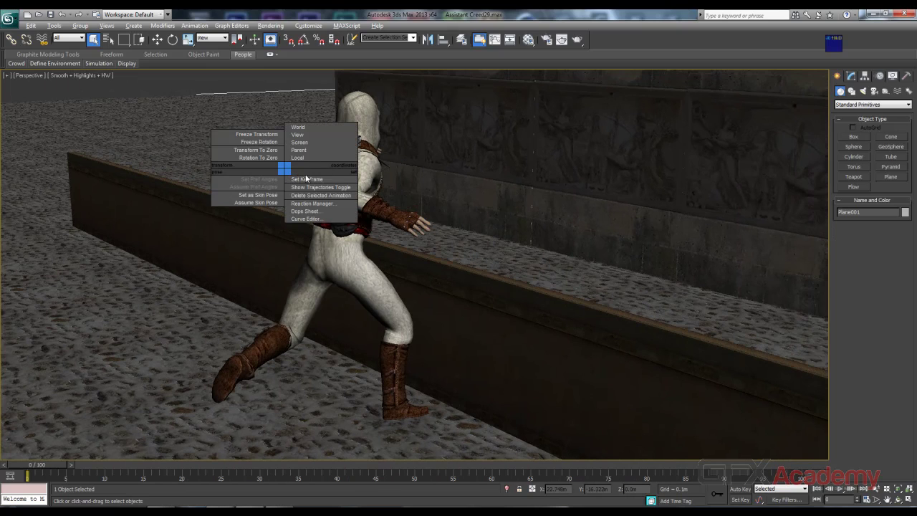
pyautogui.moveTo(384, 175)
pyautogui.keyDown('alt'); pyautogui.mouseDown(button='middle')
pyautogui.moveTo(409, 175)
pyautogui.moveTo(301, 179)
pyautogui.moveTo(368, 176)
pyautogui.moveTo(363, 195)
pyautogui.moveTo(611, 195)
pyautogui.mouseUp(button='middle'); pyautogui.keyUp('alt')
pyautogui.moveTo(713, 182)
pyautogui.keyDown('alt'); pyautogui.mouseDown(button='middle')
pyautogui.moveTo(760, 184)
pyautogui.moveTo(620, 194)
pyautogui.mouseUp(button='middle'); pyautogui.keyUp('alt')
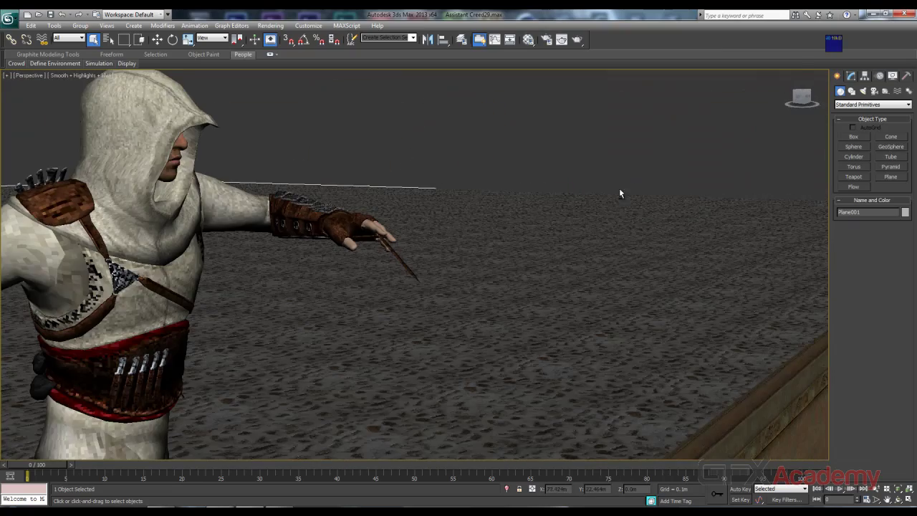
pyautogui.click(139, 129)
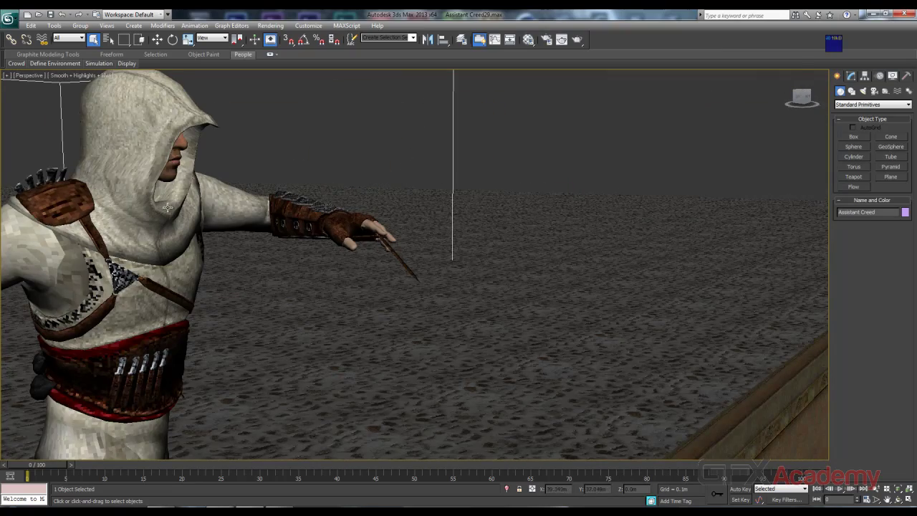
pyautogui.keyDown('alt'); pyautogui.moveTo(167, 207); pyautogui.dragTo(523, 207, button='middle'); pyautogui.keyUp('alt')
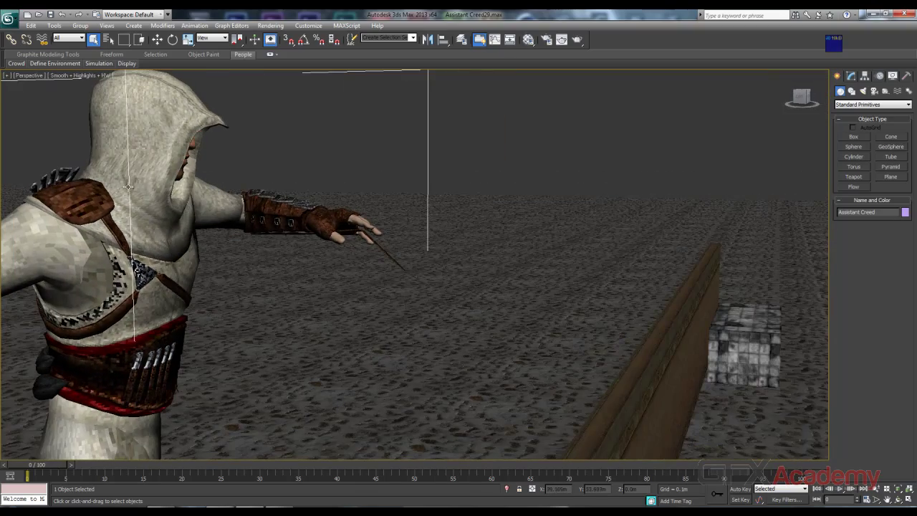
pyautogui.press('z')
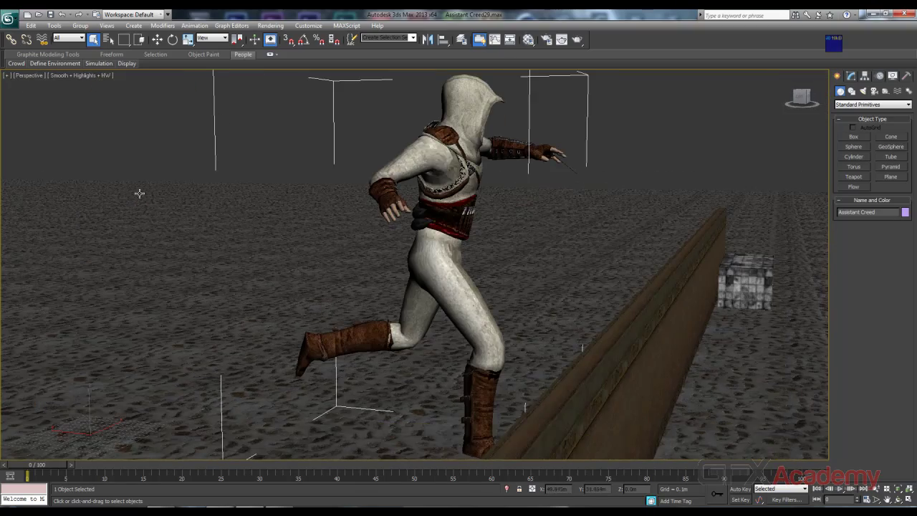
pyautogui.moveTo(139, 193)
pyautogui.keyDown('alt'); pyautogui.mouseDown(button='middle')
pyautogui.moveTo(520, 197)
pyautogui.moveTo(427, 205)
pyautogui.mouseUp(button='middle'); pyautogui.keyUp('alt')
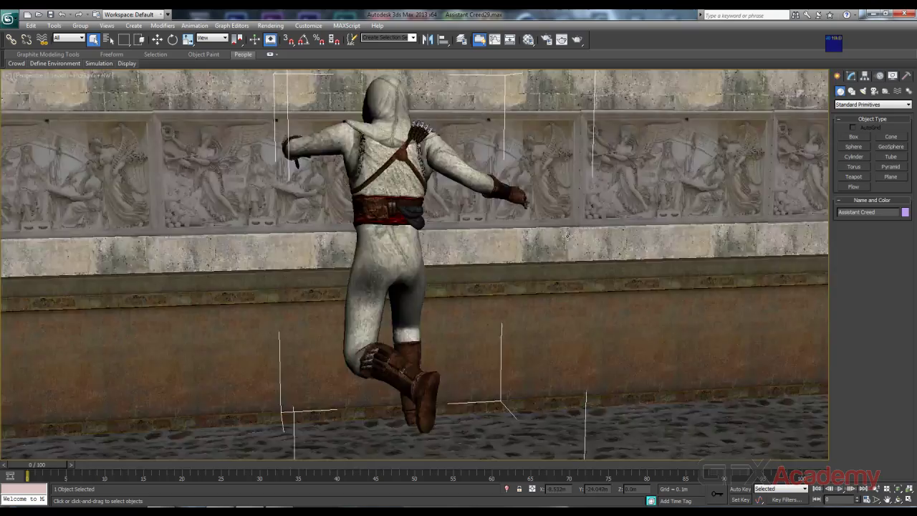
pyautogui.moveTo(594, 216)
pyautogui.keyDown('alt'); pyautogui.mouseDown(button='middle')
pyautogui.moveTo(193, 241)
pyautogui.moveTo(237, 246)
pyautogui.moveTo(267, 244)
pyautogui.moveTo(154, 240)
pyautogui.moveTo(84, 219)
pyautogui.moveTo(334, 246)
pyautogui.moveTo(184, 246)
pyautogui.moveTo(237, 240)
pyautogui.mouseUp(button='middle'); pyautogui.keyUp('alt')
# Orbit and zoom around the low wall, viewing the leap from its right, left and far sides
pyautogui.scroll(-5, 267, 235)
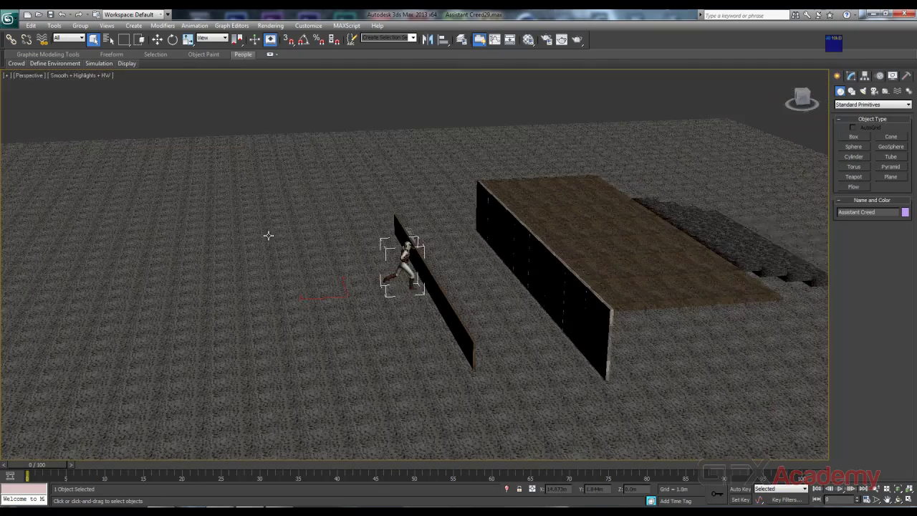
pyautogui.scroll(2, 343, 272)
pyautogui.scroll(2, 347, 282)
pyautogui.moveTo(347, 282)
pyautogui.keyDown('alt'); pyautogui.mouseDown(button='middle')
pyautogui.moveTo(322, 284)
pyautogui.moveTo(448, 282)
pyautogui.mouseUp(button='middle'); pyautogui.keyUp('alt')
pyautogui.scroll(5, 387, 287)
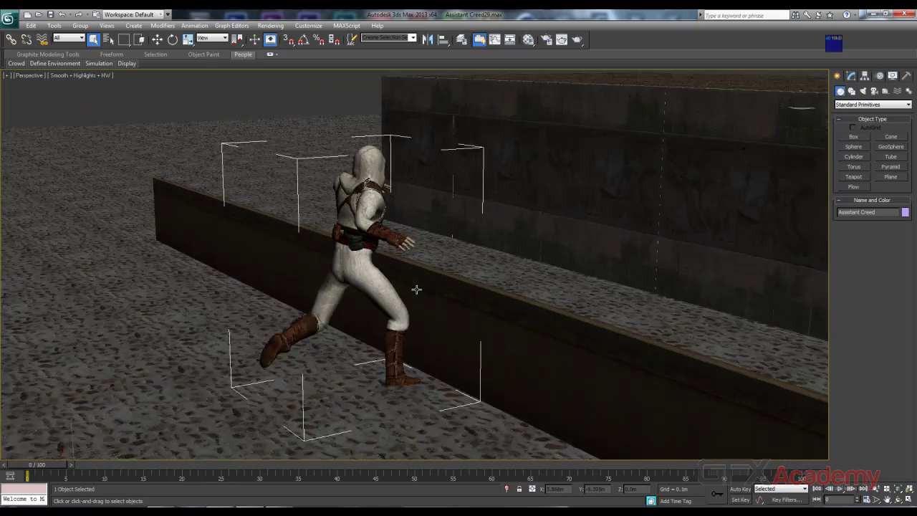
pyautogui.scroll(-2, 412, 289)
pyautogui.scroll(2, 413, 290)
pyautogui.scroll(-3, 423, 285)
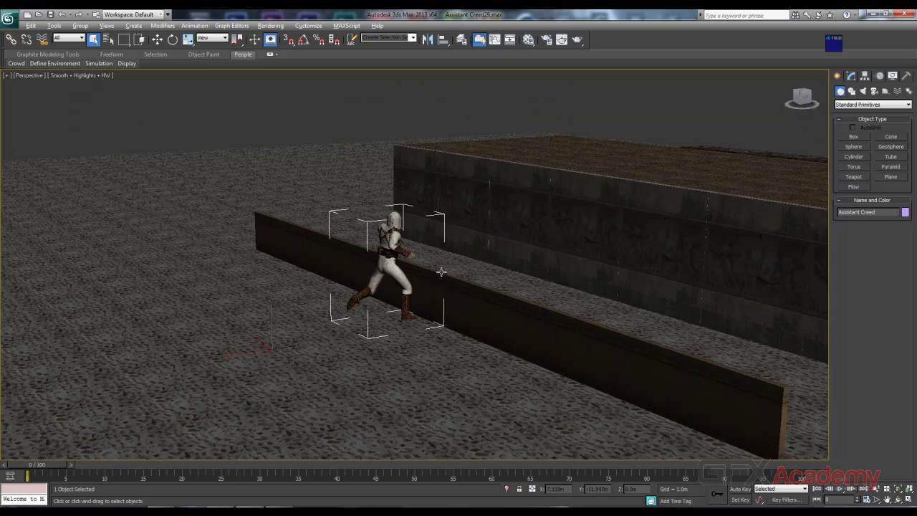
pyautogui.keyDown('alt'); pyautogui.moveTo(440, 272); pyautogui.dragTo(237, 267, button='middle'); pyautogui.keyUp('alt')
pyautogui.scroll(3, 222, 265)
pyautogui.scroll(2, 214, 265)
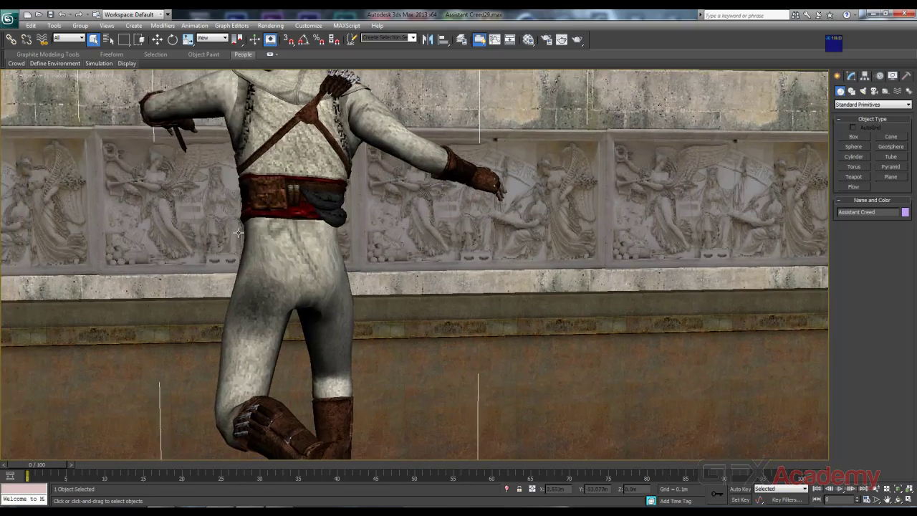
pyautogui.scroll(-5, 186, 247)
# Reselect the character and orbit to views from behind, ending on a raised side view
pyautogui.moveTo(214, 248)
pyautogui.keyDown('alt'); pyautogui.mouseDown(button='middle')
pyautogui.moveTo(608, 246)
pyautogui.moveTo(322, 254)
pyautogui.mouseUp(button='middle'); pyautogui.keyUp('alt')
pyautogui.scroll(5, 322, 253)
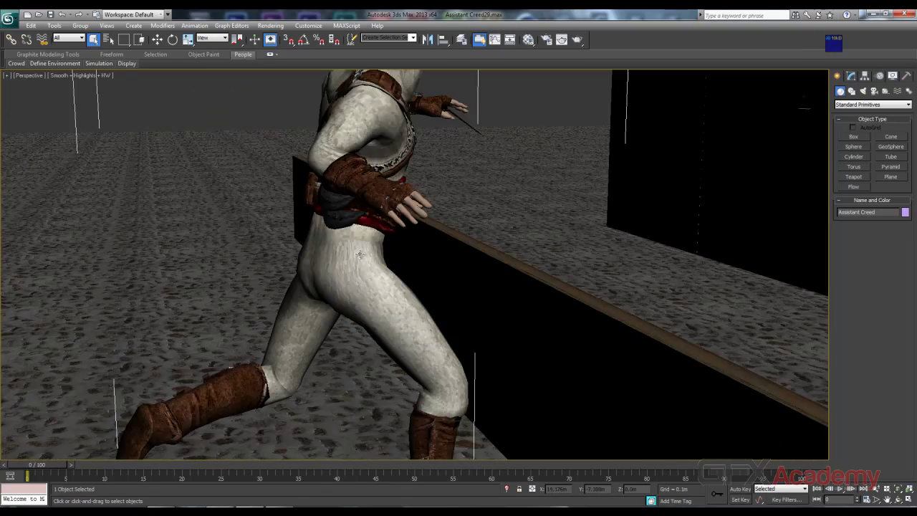
pyautogui.moveTo(368, 275)
pyautogui.keyDown('alt'); pyautogui.mouseDown(button='middle')
pyautogui.moveTo(350, 207)
pyautogui.moveTo(489, 254)
pyautogui.moveTo(439, 284)
pyautogui.moveTo(645, 272)
pyautogui.moveTo(399, 265)
pyautogui.mouseUp(button='middle'); pyautogui.keyUp('alt')
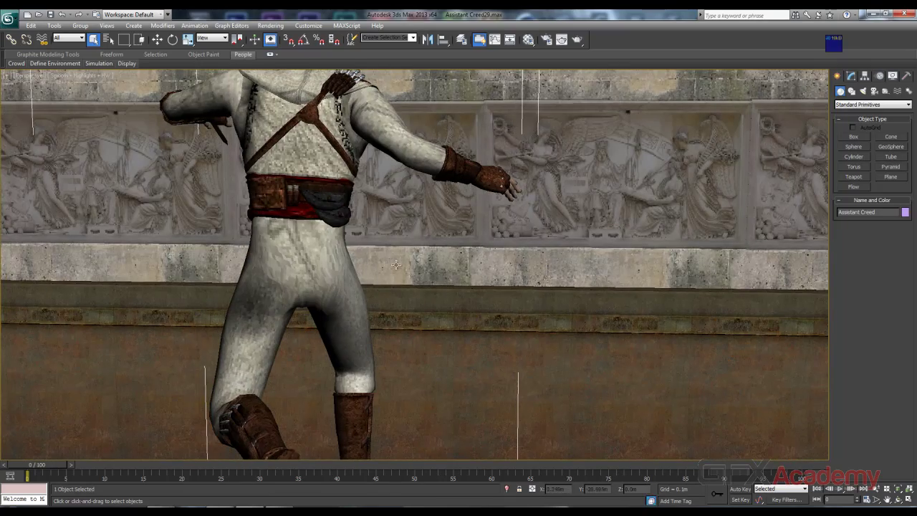
pyautogui.scroll(-2, 311, 139)
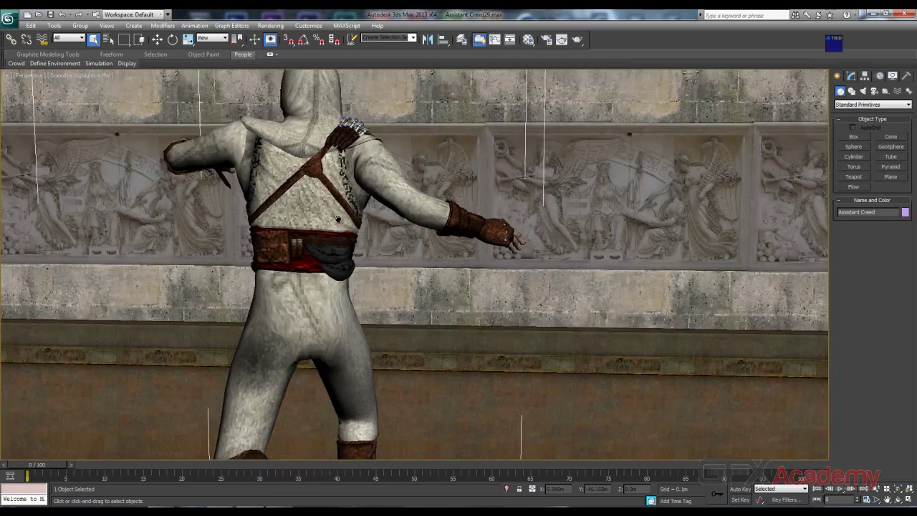
pyautogui.scroll(-4, 340, 204)
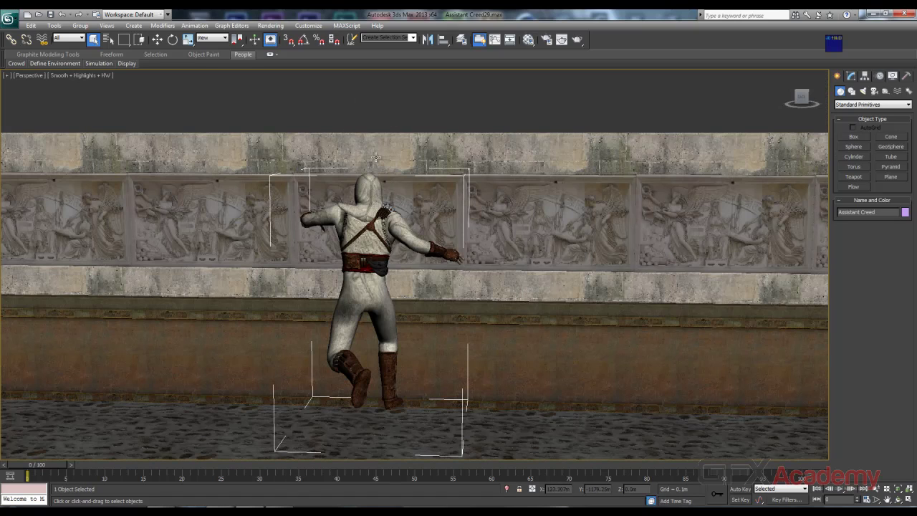
pyautogui.click(358, 106)
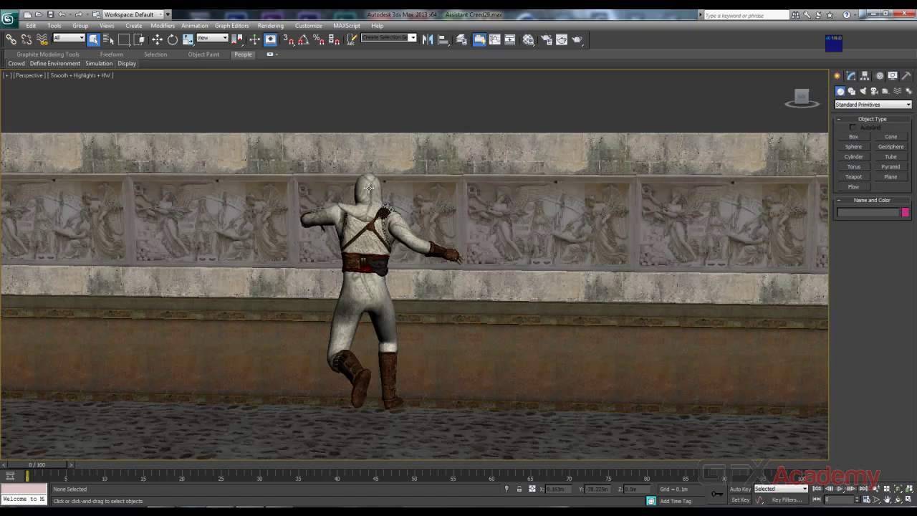
pyautogui.click(369, 187)
pyautogui.moveTo(371, 125)
pyautogui.keyDown('alt'); pyautogui.mouseDown(button='middle')
pyautogui.moveTo(311, 143)
pyautogui.moveTo(440, 139)
pyautogui.moveTo(323, 137)
pyautogui.moveTo(311, 128)
pyautogui.moveTo(333, 151)
pyautogui.mouseUp(button='middle'); pyautogui.keyUp('alt')
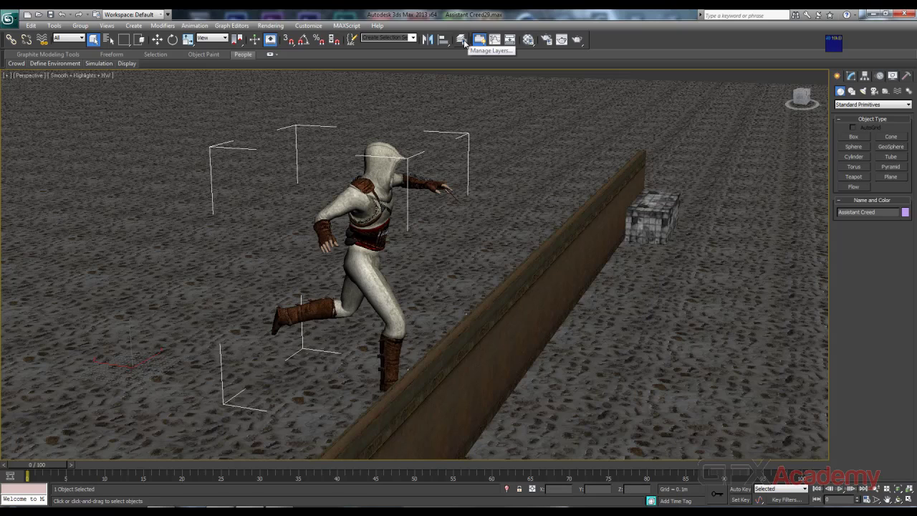
# In the Layer Manager, test-toggle Hide on the objects layer, then hide the body layer
pyautogui.click(462, 41)
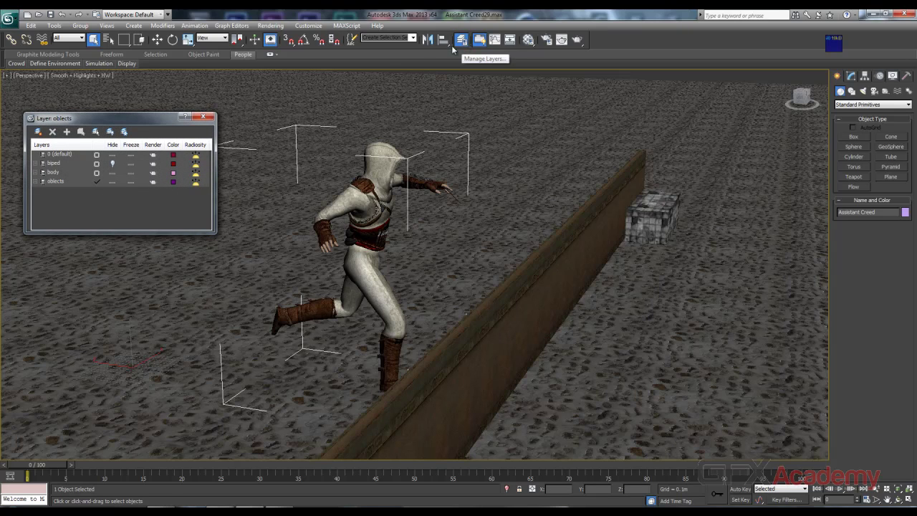
pyautogui.moveTo(139, 123); pyautogui.dragTo(116, 124)
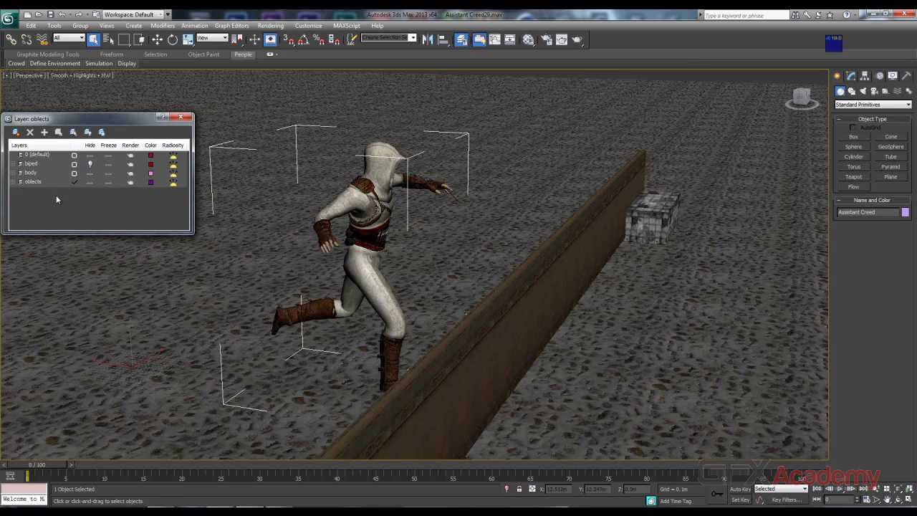
pyautogui.click(90, 182)
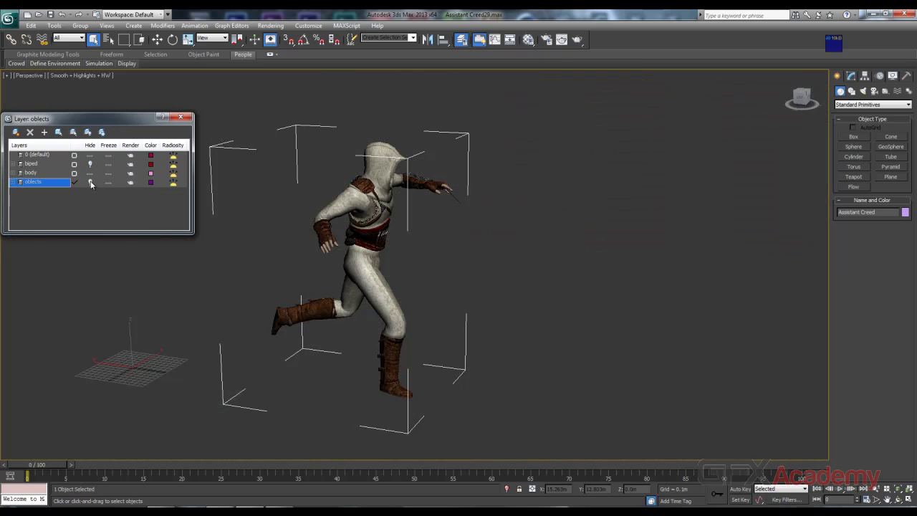
pyautogui.moveTo(407, 275); pyautogui.dragTo(379, 212, button='middle')
pyautogui.scroll(-5, 403, 242)
pyautogui.scroll(5, 404, 241)
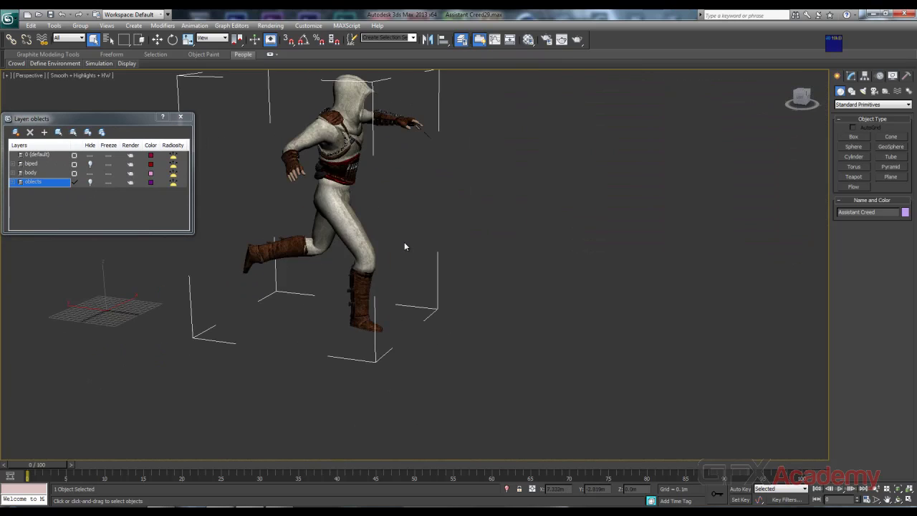
pyautogui.moveTo(161, 231); pyautogui.dragTo(218, 243, button='middle')
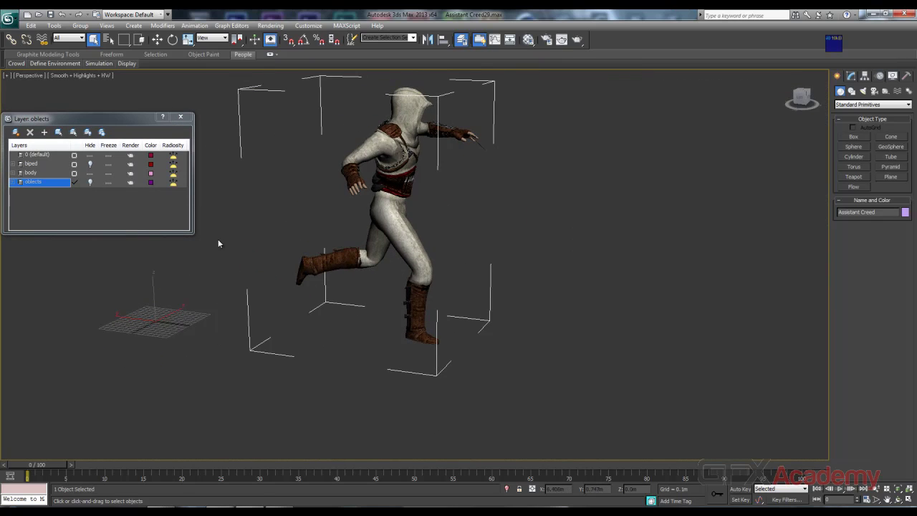
pyautogui.click(90, 182)
pyautogui.click(90, 172)
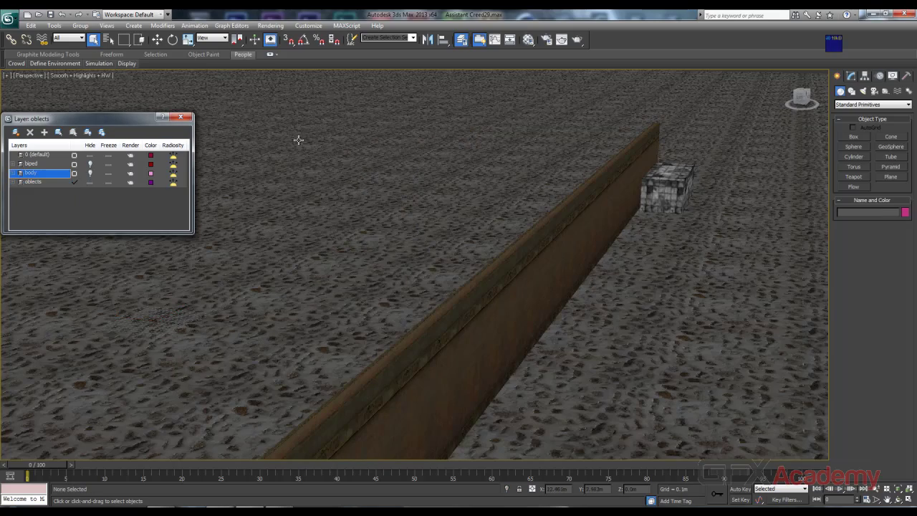
# Unhide the biped and body layers, orbiting to face the wall, and select the character mesh
pyautogui.click(90, 163)
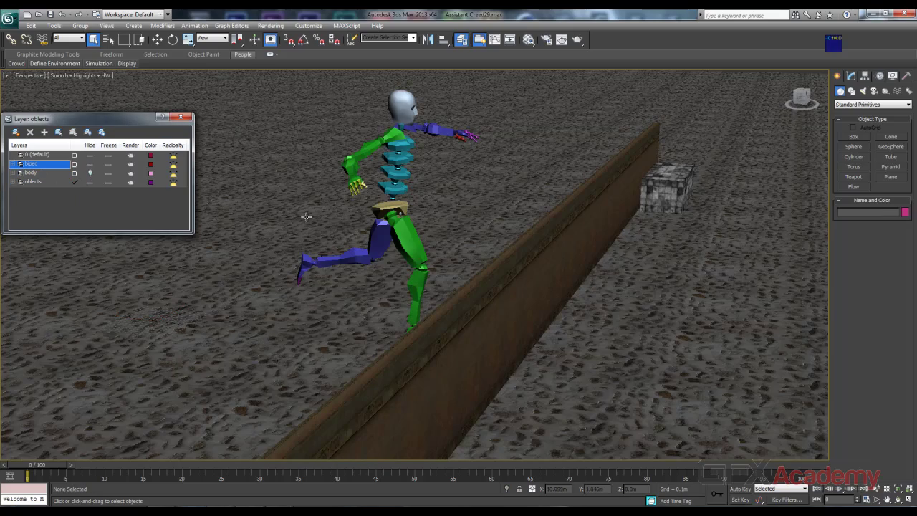
pyautogui.moveTo(305, 217)
pyautogui.keyDown('alt'); pyautogui.mouseDown(button='middle')
pyautogui.moveTo(500, 250)
pyautogui.moveTo(323, 223)
pyautogui.moveTo(303, 241)
pyautogui.moveTo(313, 240)
pyautogui.mouseUp(button='middle'); pyautogui.keyUp('alt')
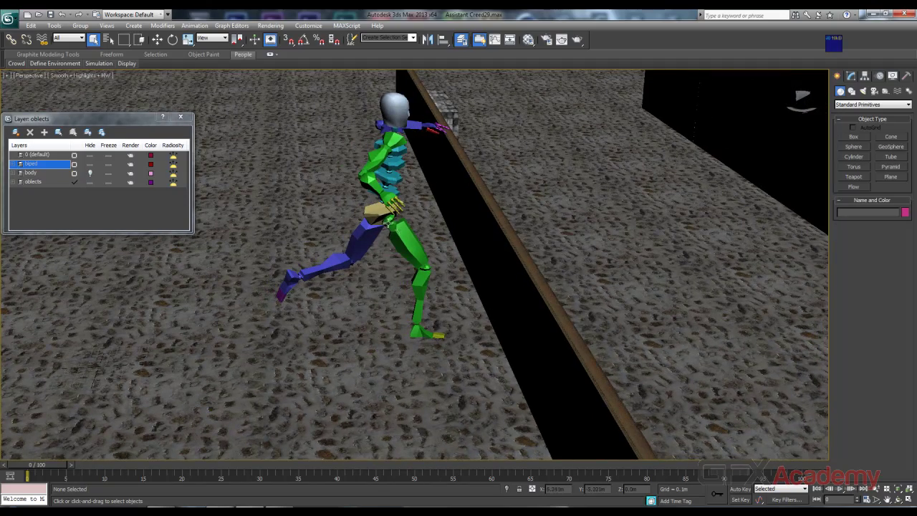
pyautogui.moveTo(387, 224)
pyautogui.keyDown('alt'); pyautogui.mouseDown(button='middle')
pyautogui.moveTo(352, 216)
pyautogui.moveTo(354, 230)
pyautogui.moveTo(358, 215)
pyautogui.moveTo(334, 217)
pyautogui.mouseUp(button='middle'); pyautogui.keyUp('alt')
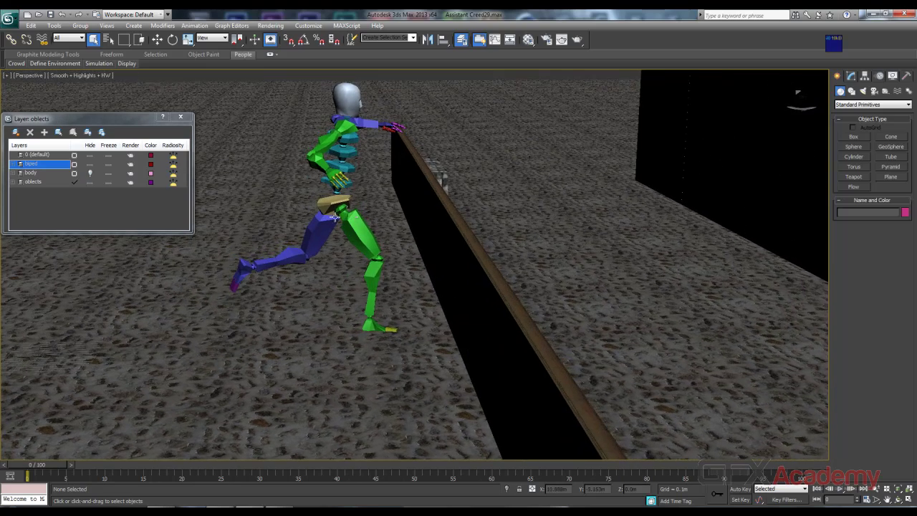
pyautogui.click(90, 173)
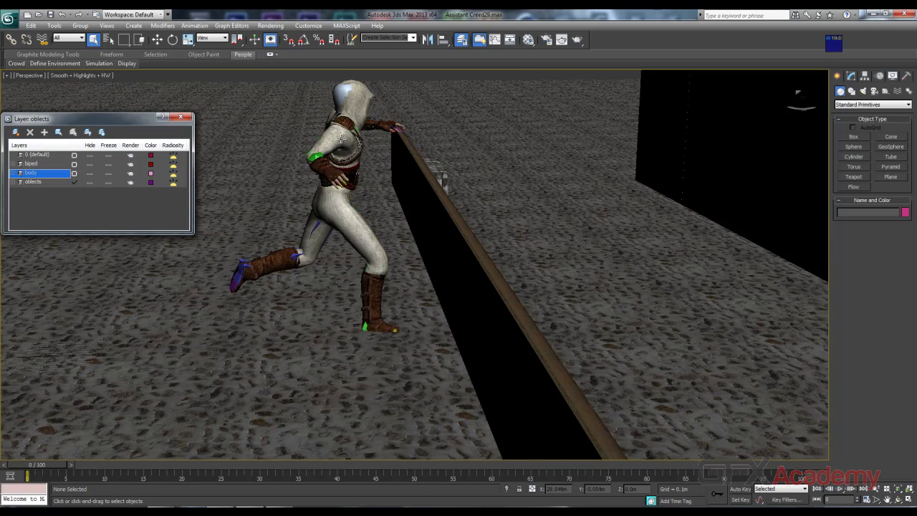
pyautogui.click(317, 156)
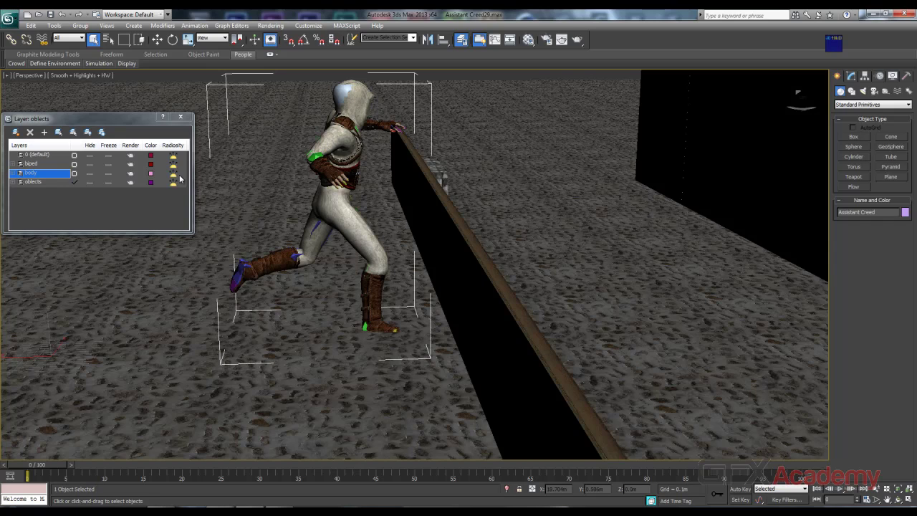
# Test Hide and Freeze on the biped layer, freeze the body layer, and click several biped bones
pyautogui.click(90, 165)
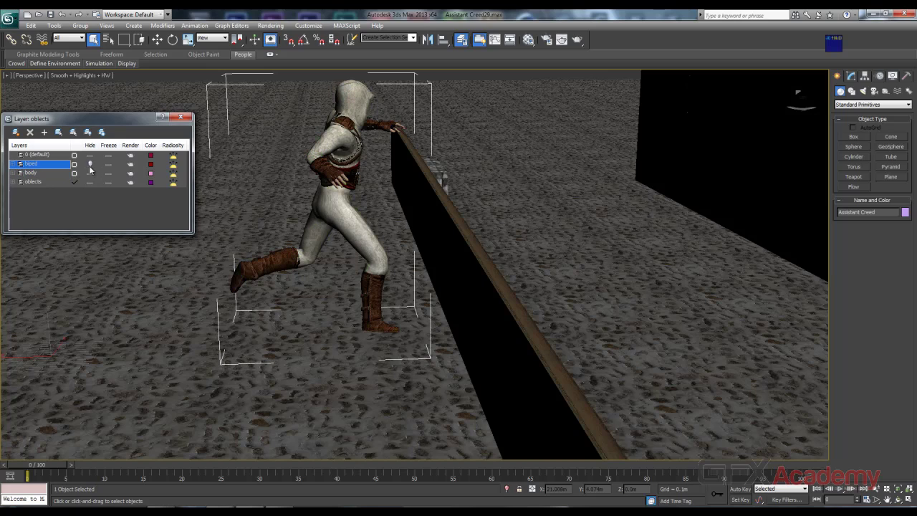
pyautogui.click(90, 165)
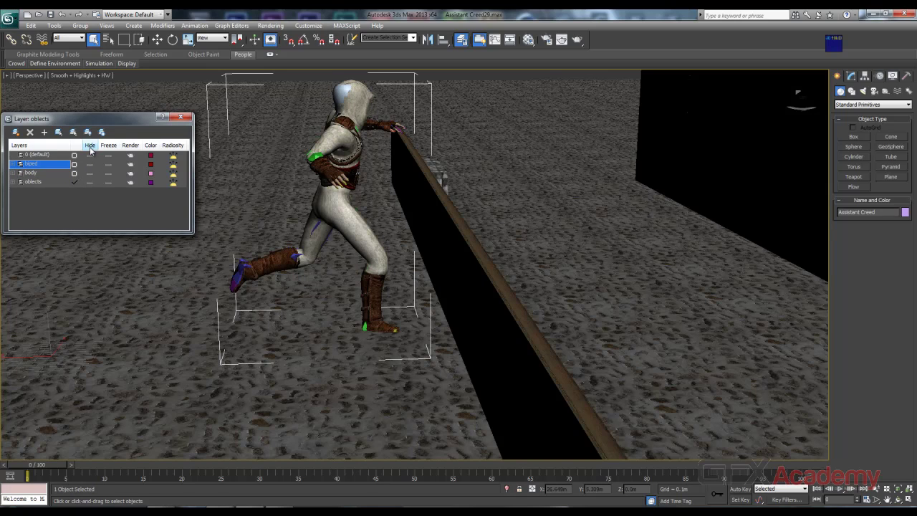
pyautogui.click(109, 165)
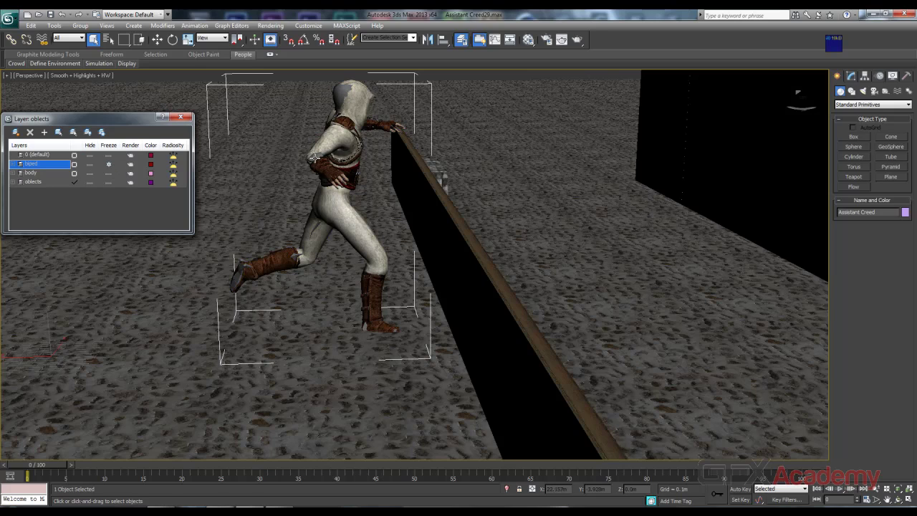
pyautogui.click(108, 167)
pyautogui.click(109, 174)
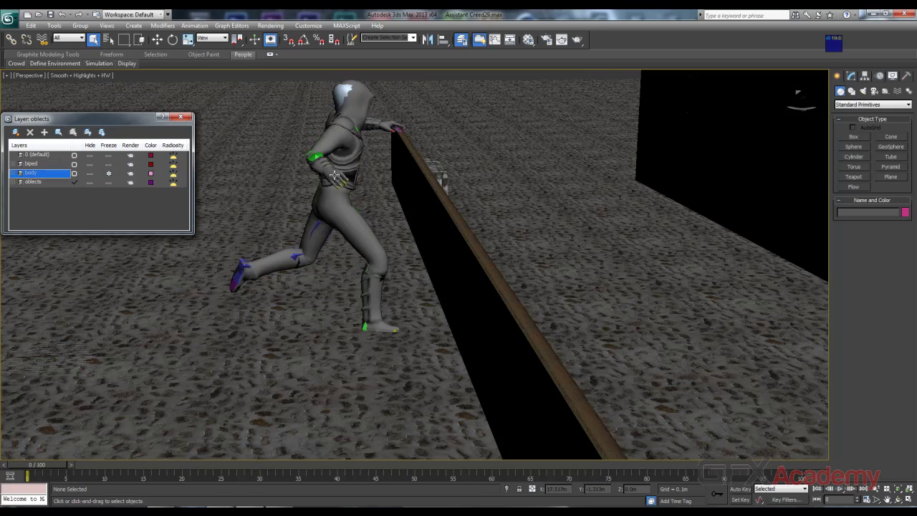
pyautogui.click(337, 136)
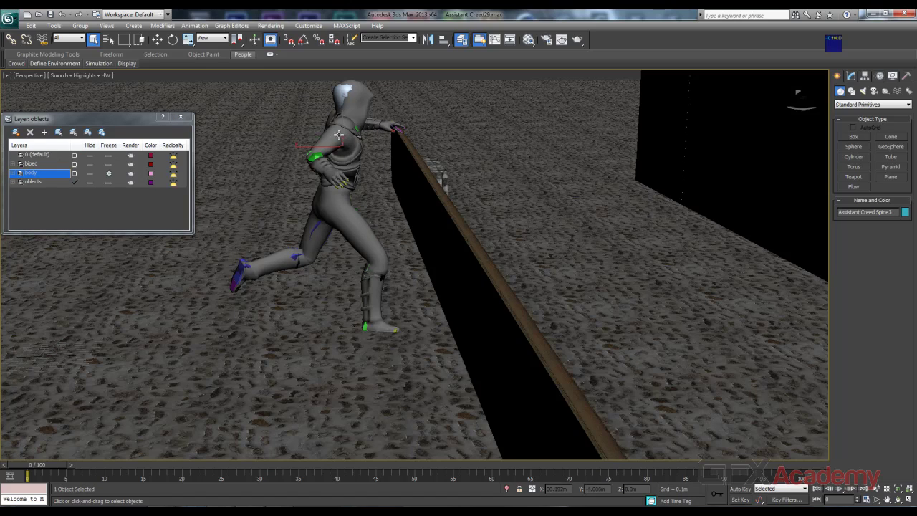
pyautogui.click(315, 157)
pyautogui.click(308, 232)
# Freeze the biped layer, unfreeze the body layer, and orbit to check the textured character
pyautogui.click(108, 165)
pyautogui.click(339, 161)
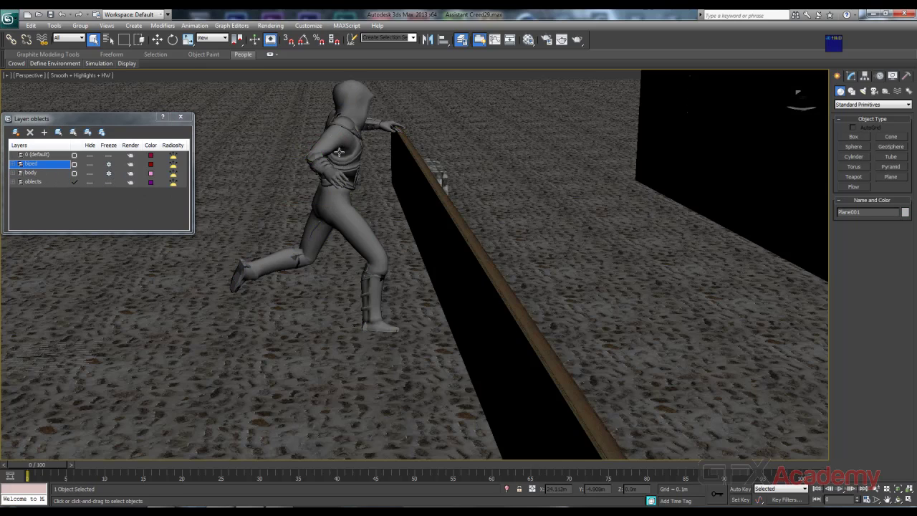
pyautogui.scroll(5, 350, 161)
pyautogui.scroll(2, 371, 188)
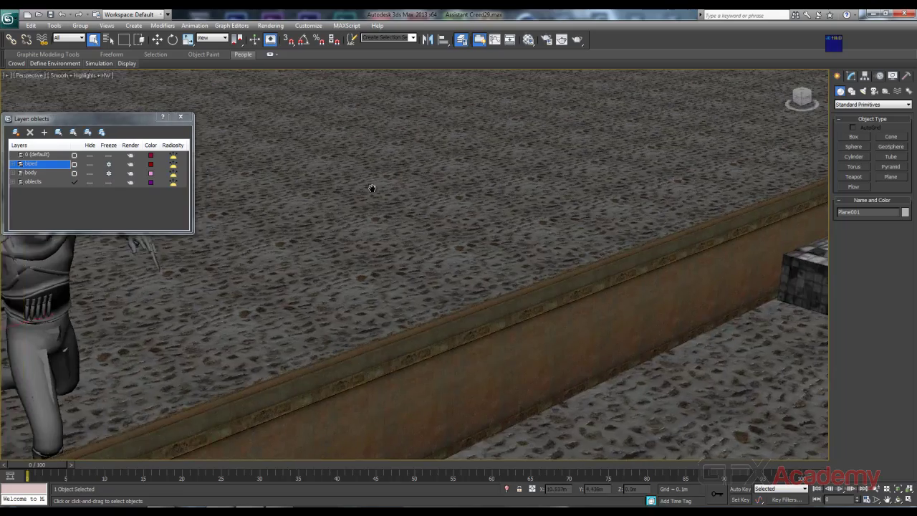
pyautogui.scroll(-2, 372, 188)
pyautogui.scroll(-3, 327, 188)
pyautogui.keyDown('alt'); pyautogui.moveTo(301, 240); pyautogui.dragTo(356, 231, button='middle'); pyautogui.keyUp('alt')
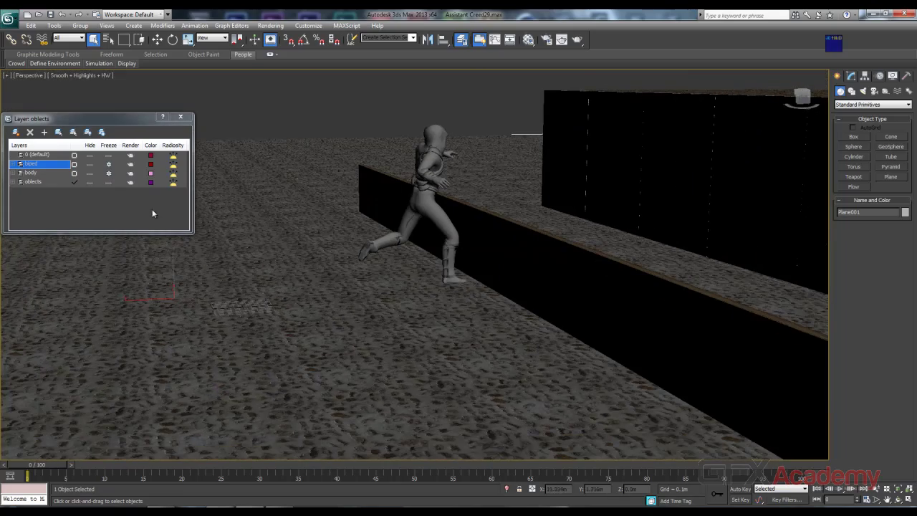
pyautogui.click(108, 172)
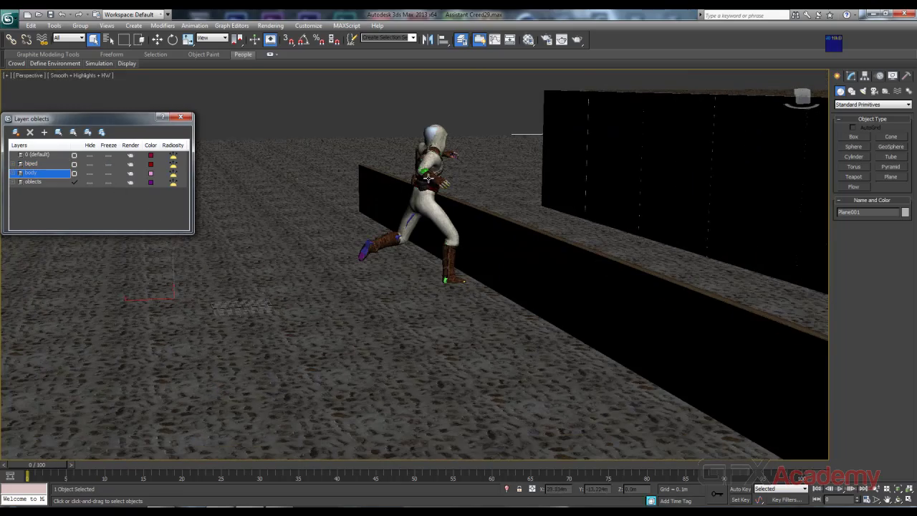
pyautogui.moveTo(201, 222)
pyautogui.keyDown('alt'); pyautogui.mouseDown(button='middle')
pyautogui.moveTo(301, 214)
pyautogui.moveTo(313, 235)
pyautogui.mouseUp(button='middle'); pyautogui.keyUp('alt')
pyautogui.scroll(-1, 239, 224)
pyautogui.scroll(3, 231, 223)
pyautogui.scroll(-2, 380, 227)
pyautogui.scroll(2, 301, 215)
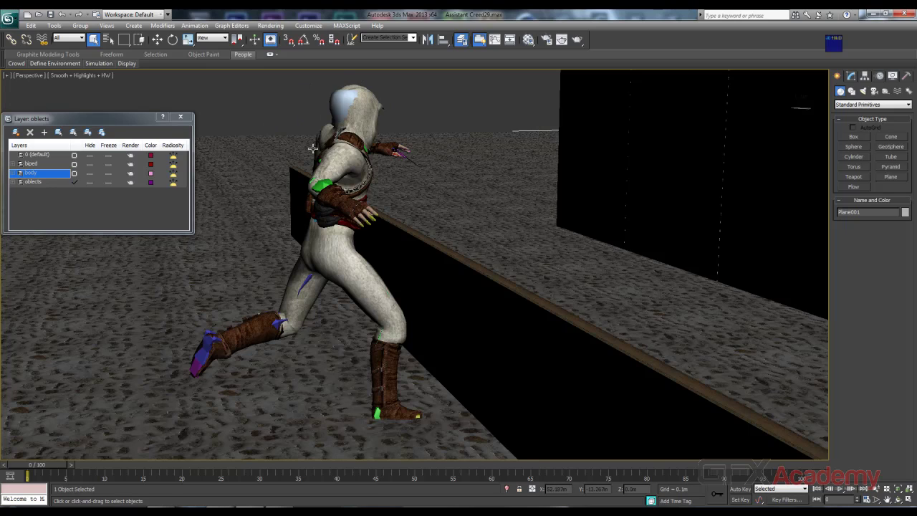
# Rename the large black wall box to Wall_Big in the Modify panel's name field
pyautogui.click(426, 270)
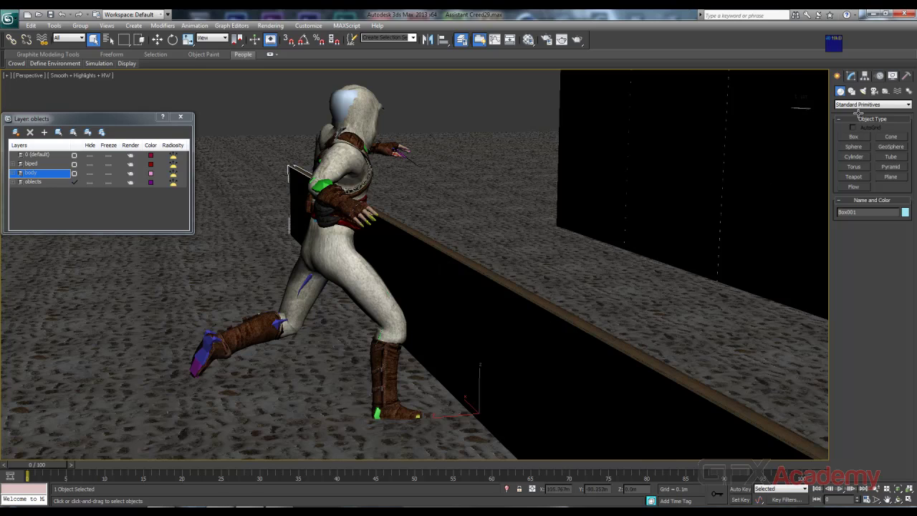
pyautogui.click(852, 76)
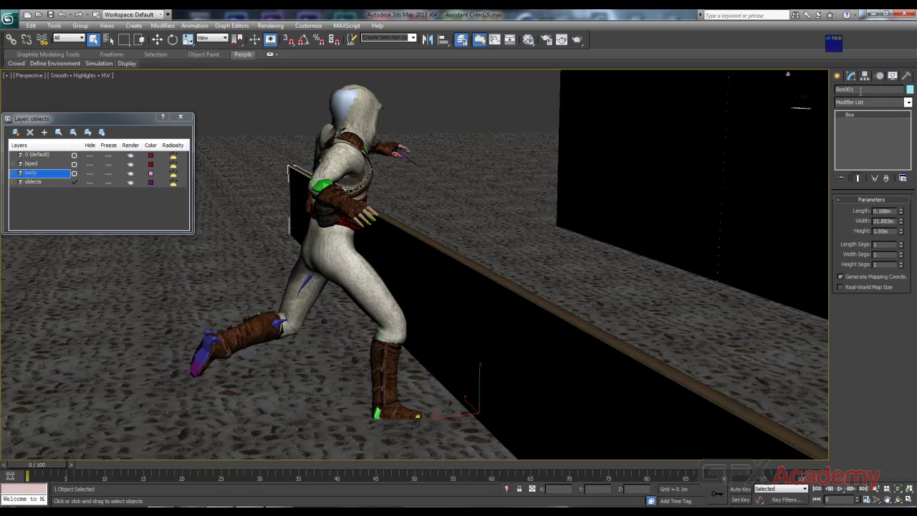
pyautogui.click(860, 90)
pyautogui.write('Wall')
pyautogui.click(747, 121)
pyautogui.moveTo(855, 89); pyautogui.dragTo(822, 88)
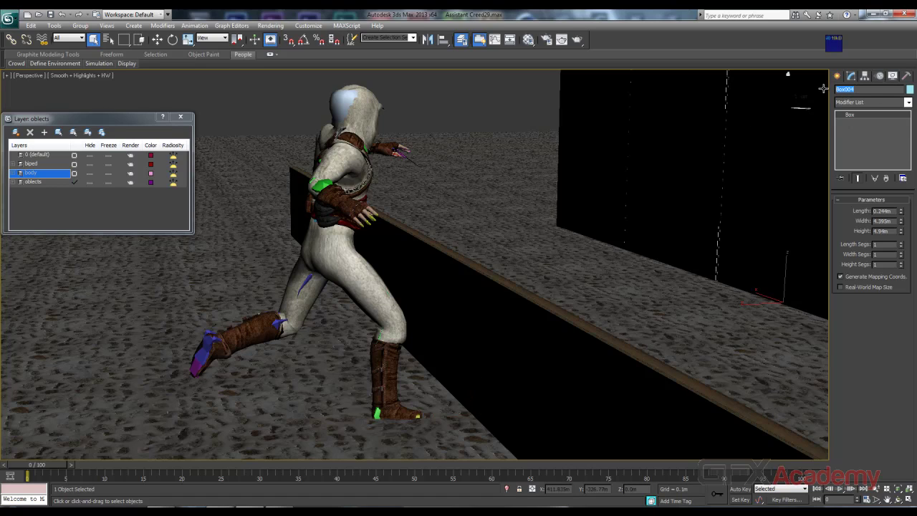
pyautogui.write('Wall_Big')
# Rename the small block beside the rail to Treasure box
pyautogui.scroll(2, 528, 260)
pyautogui.scroll(2, 610, 240)
pyautogui.scroll(2, 270, 309)
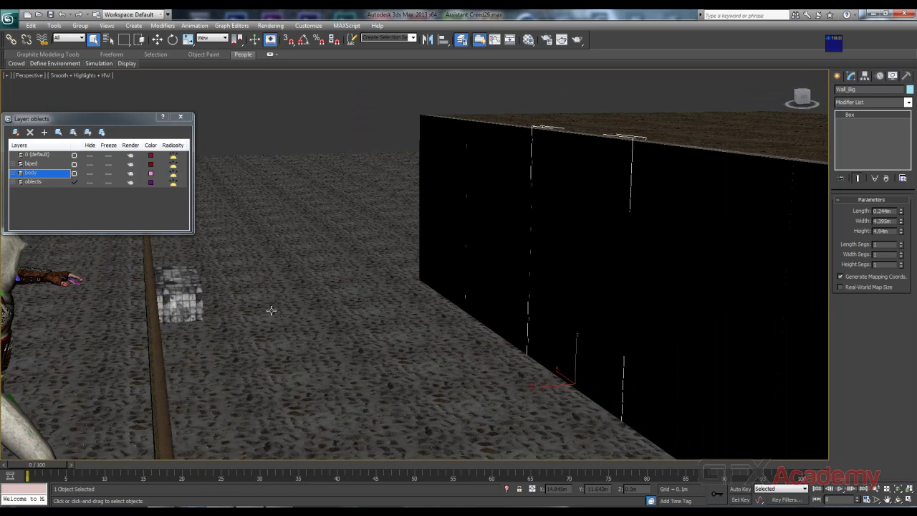
pyautogui.scroll(2, 324, 303)
pyautogui.click(229, 288)
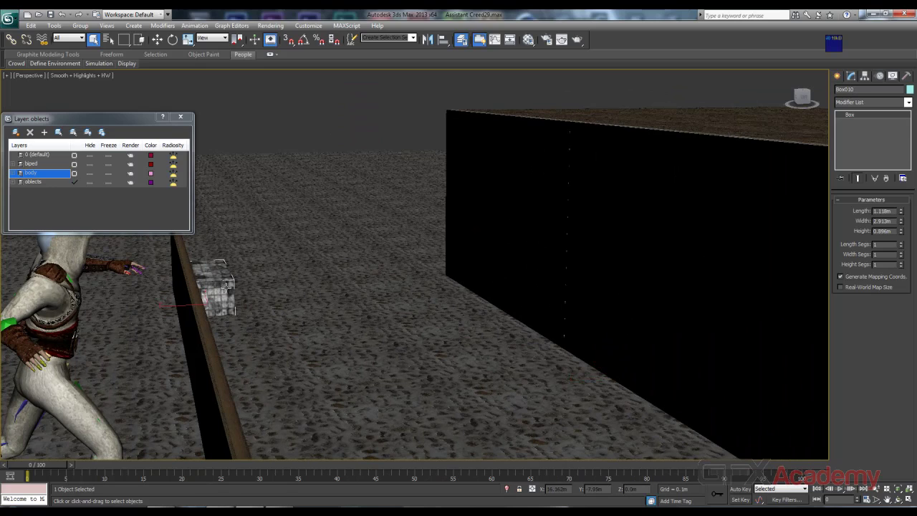
pyautogui.click(870, 89)
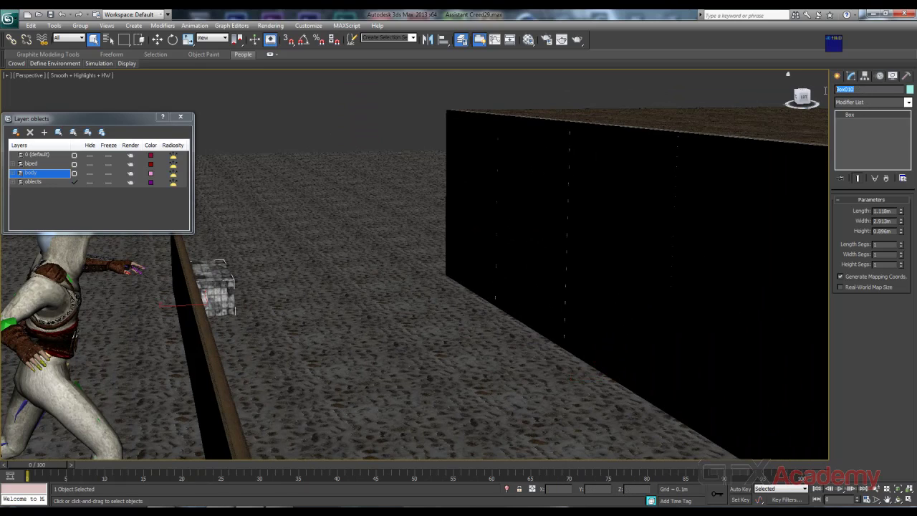
pyautogui.write('Treasure box')
pyautogui.moveTo(358, 208); pyautogui.dragTo(449, 180, button='middle')
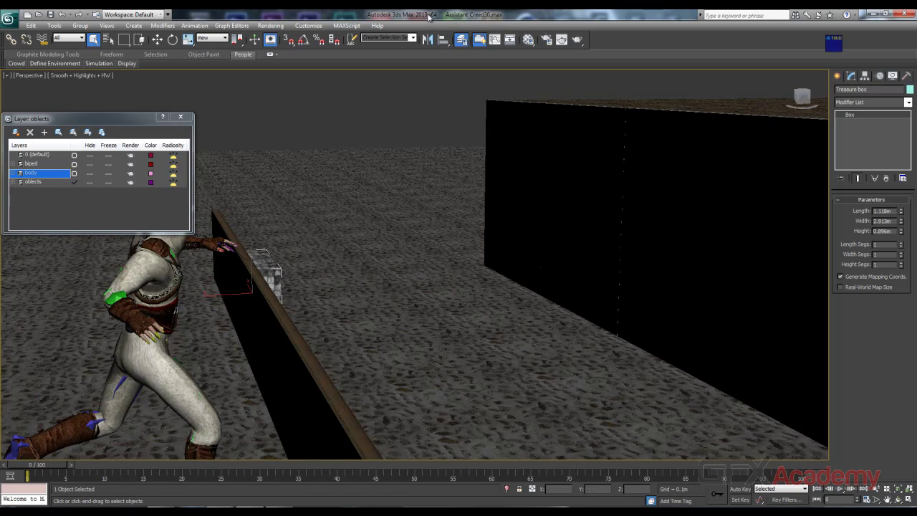
# Open the Preferences' Files settings from the Customize menu, then close them
pyautogui.click(309, 25)
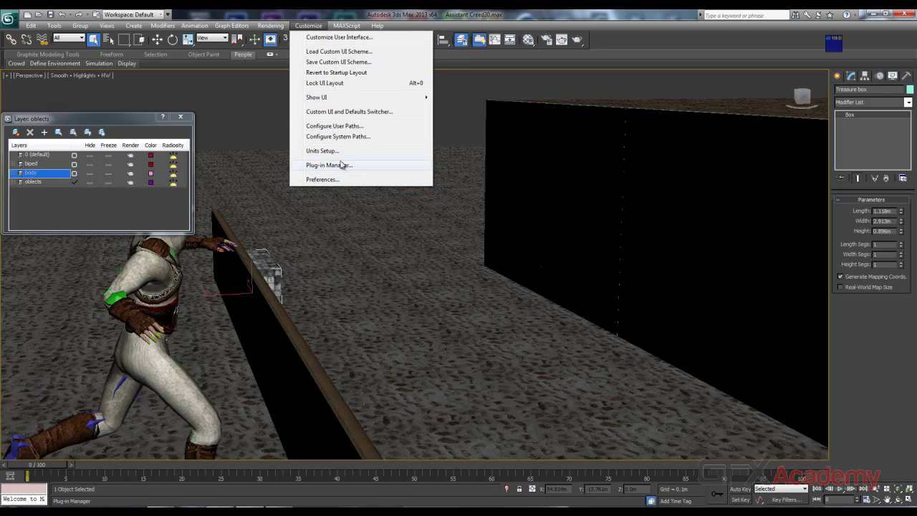
pyautogui.click(342, 179)
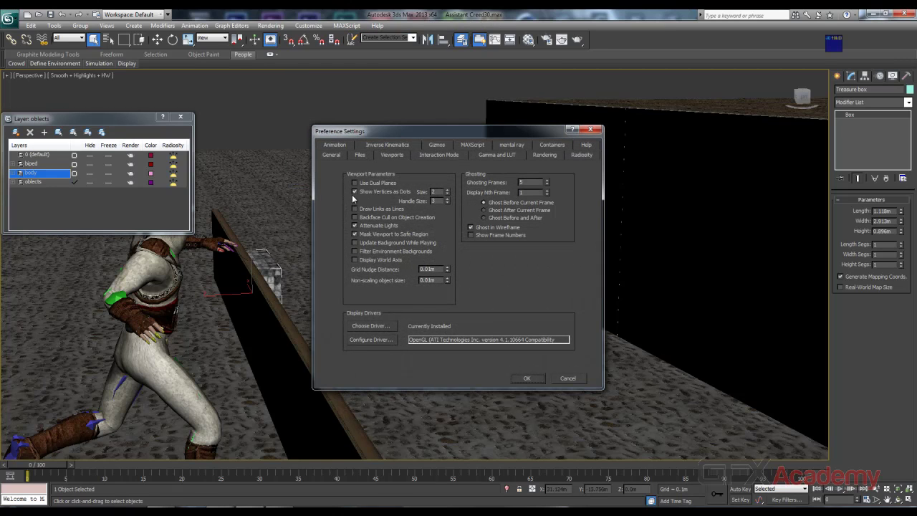
pyautogui.click(361, 155)
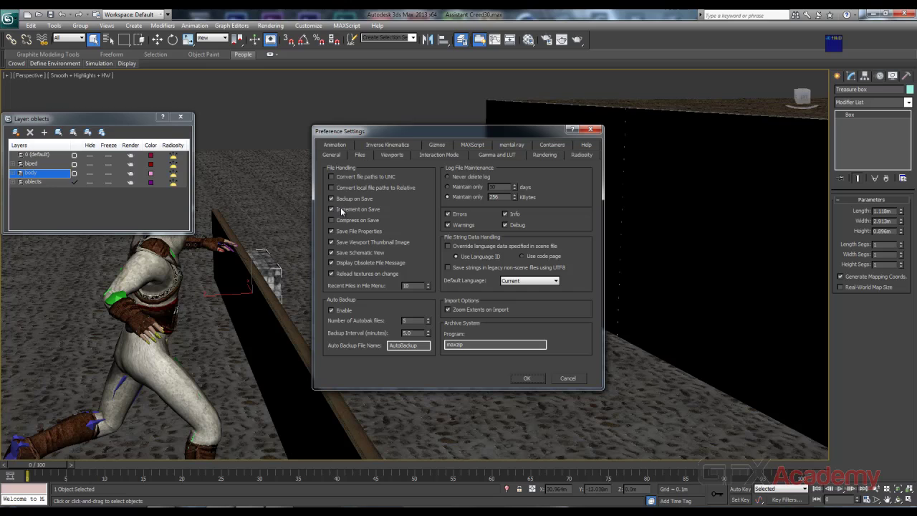
pyautogui.click(525, 377)
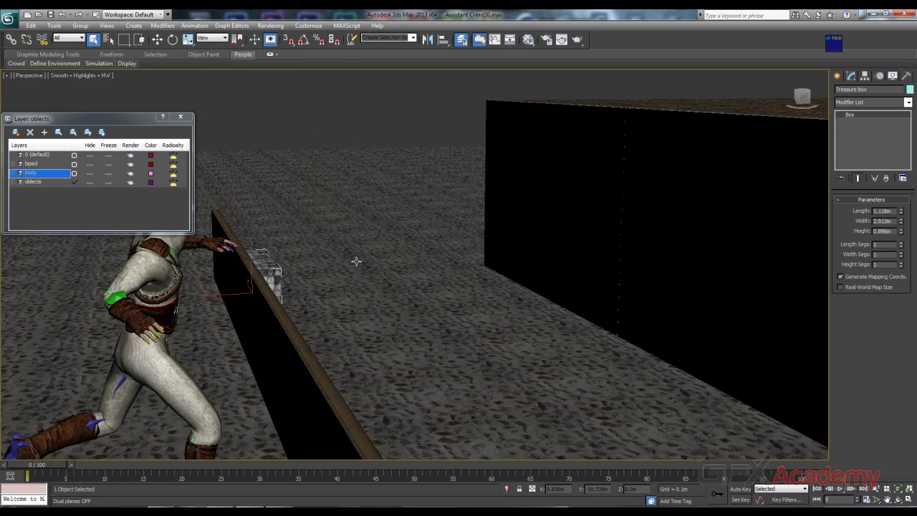
# Set the display units to Metric Centimeters and check the box height now reads in cm
pyautogui.click(309, 27)
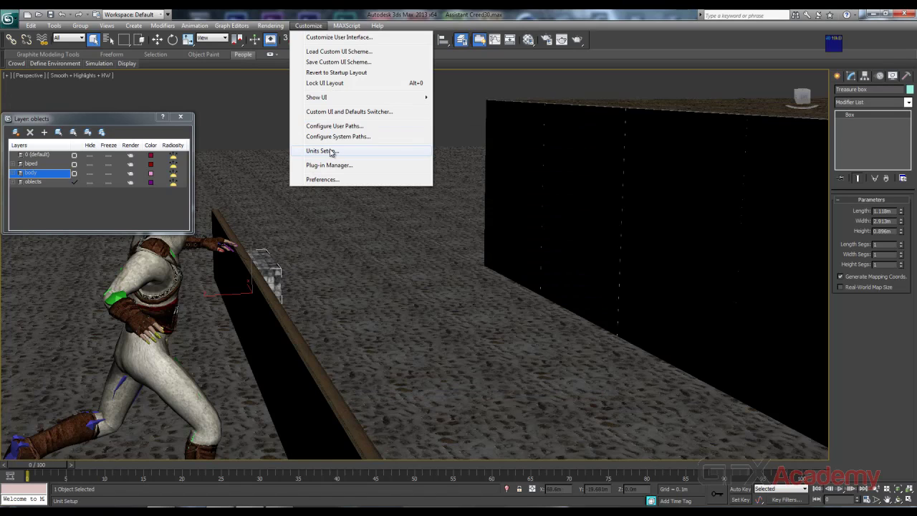
pyautogui.click(339, 152)
pyautogui.moveTo(439, 168); pyautogui.dragTo(509, 155)
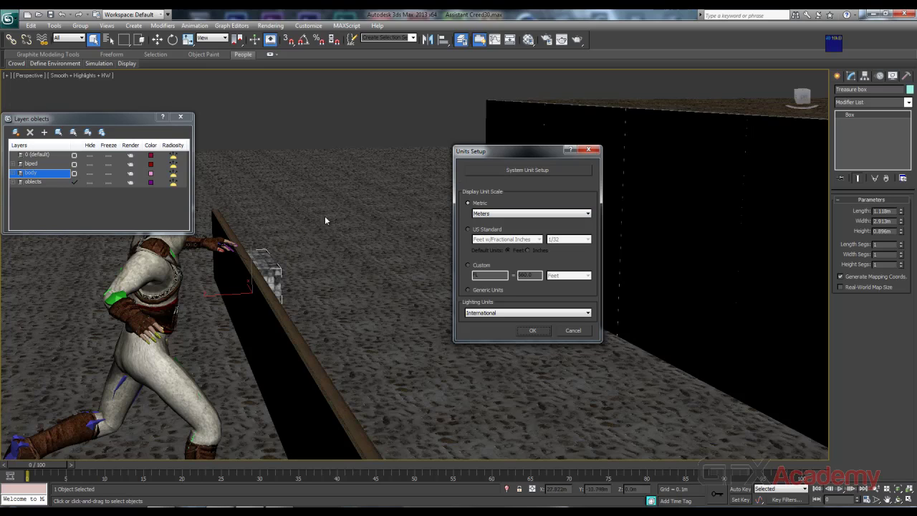
pyautogui.click(499, 213)
pyautogui.click(497, 227)
pyautogui.moveTo(481, 151); pyautogui.dragTo(387, 131)
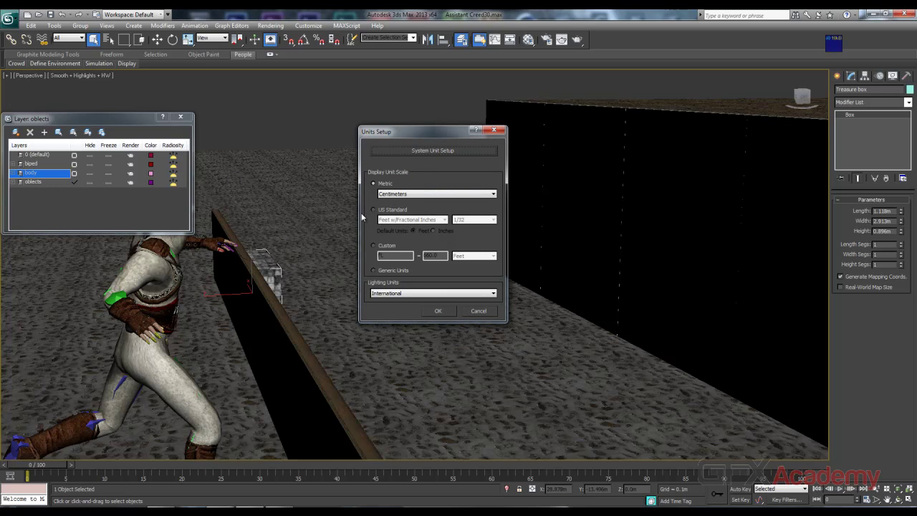
pyautogui.click(440, 311)
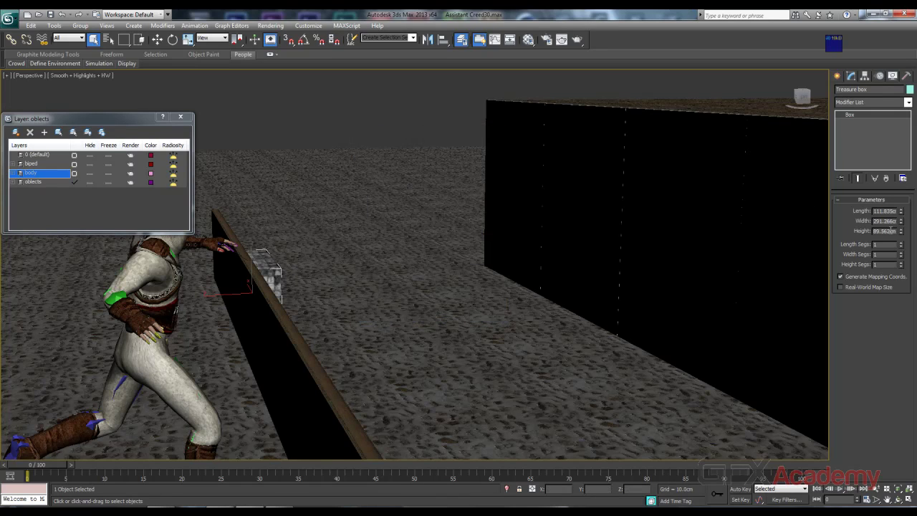
pyautogui.moveTo(890, 231); pyautogui.dragTo(894, 235)
# Select the biped head, orbit and pan the perspective view, and turn on Edged Faces with F4
pyautogui.scroll(5, 267, 219)
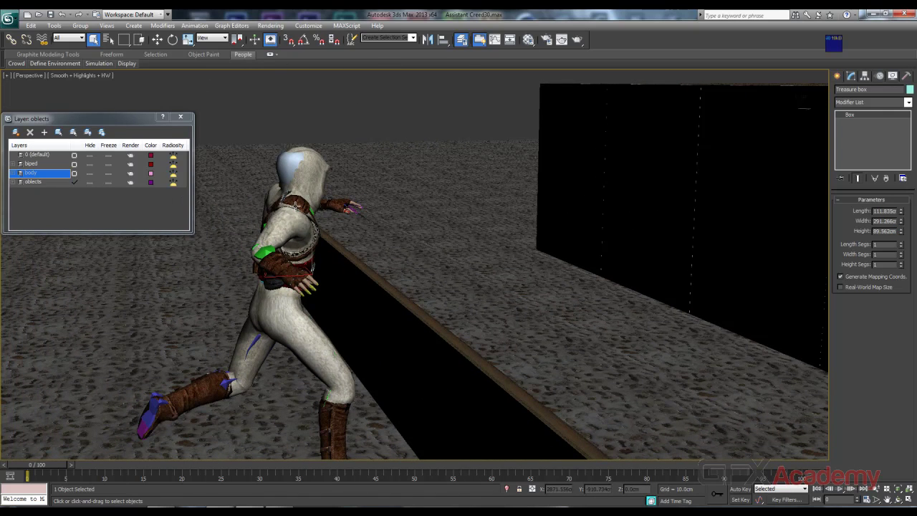
pyautogui.click(287, 157)
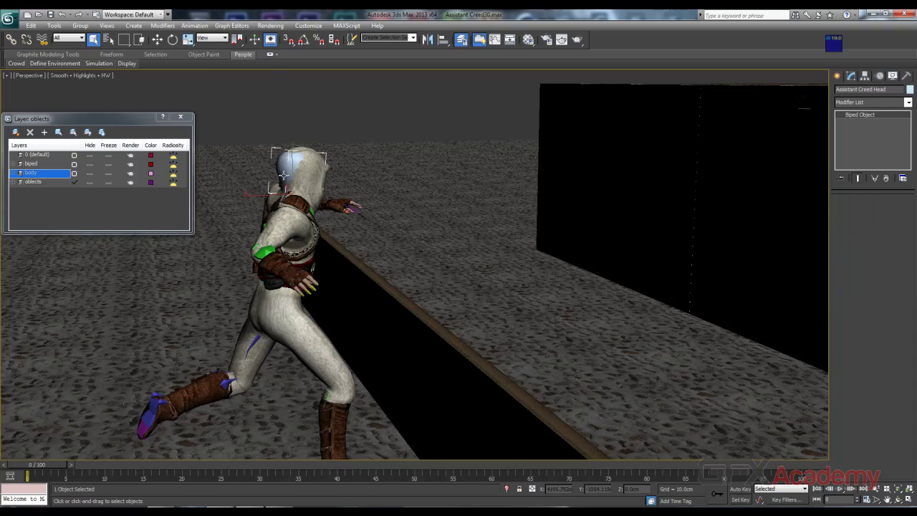
pyautogui.moveTo(258, 195)
pyautogui.keyDown('alt'); pyautogui.mouseDown(button='middle')
pyautogui.moveTo(333, 192)
pyautogui.moveTo(276, 200)
pyautogui.moveTo(313, 226)
pyautogui.mouseUp(button='middle'); pyautogui.keyUp('alt')
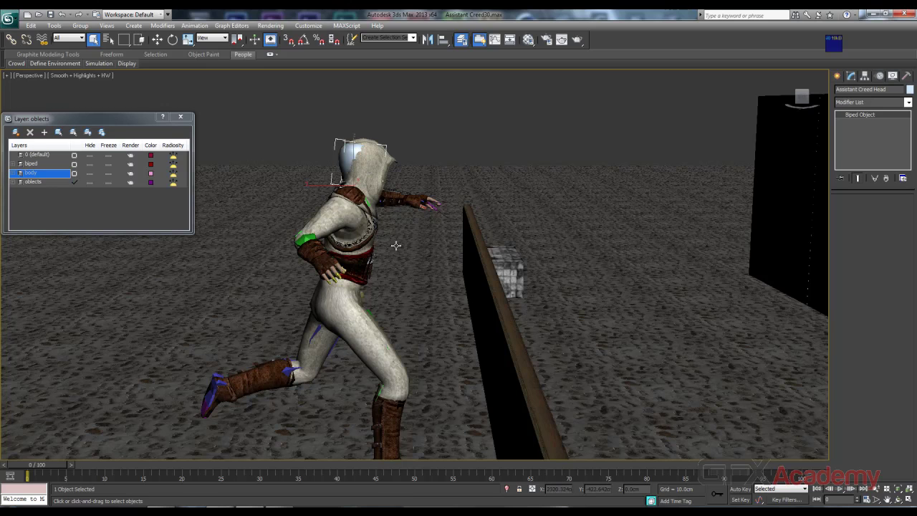
pyautogui.moveTo(396, 246); pyautogui.dragTo(350, 225, button='middle')
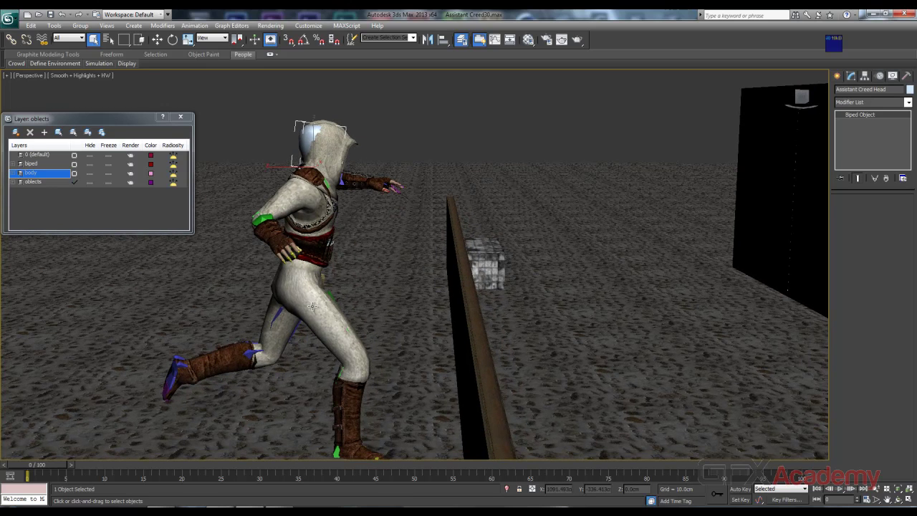
pyautogui.press('F4')
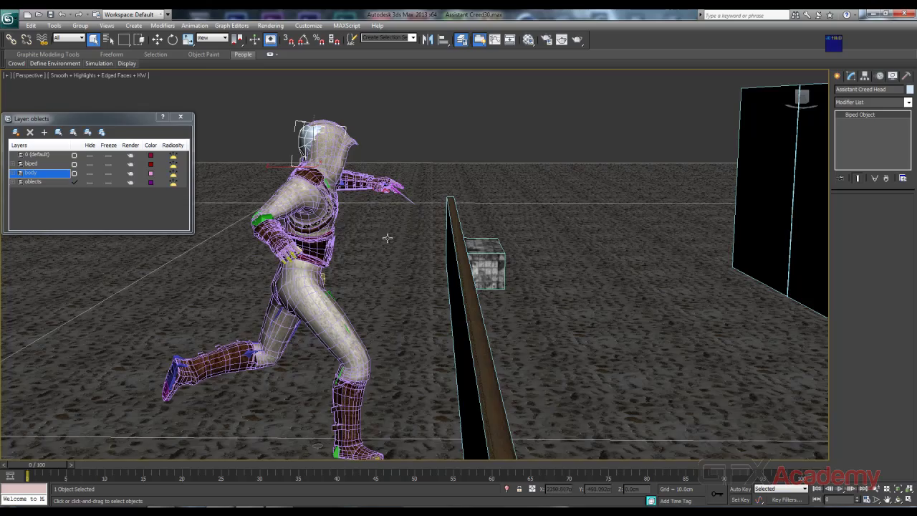
# Orbit the perspective view down to a low side angle beside the rail and character
pyautogui.moveTo(387, 237)
pyautogui.keyDown('alt'); pyautogui.mouseDown(button='middle')
pyautogui.moveTo(348, 238)
pyautogui.moveTo(368, 250)
pyautogui.moveTo(393, 289)
pyautogui.mouseUp(button='middle'); pyautogui.keyUp('alt')
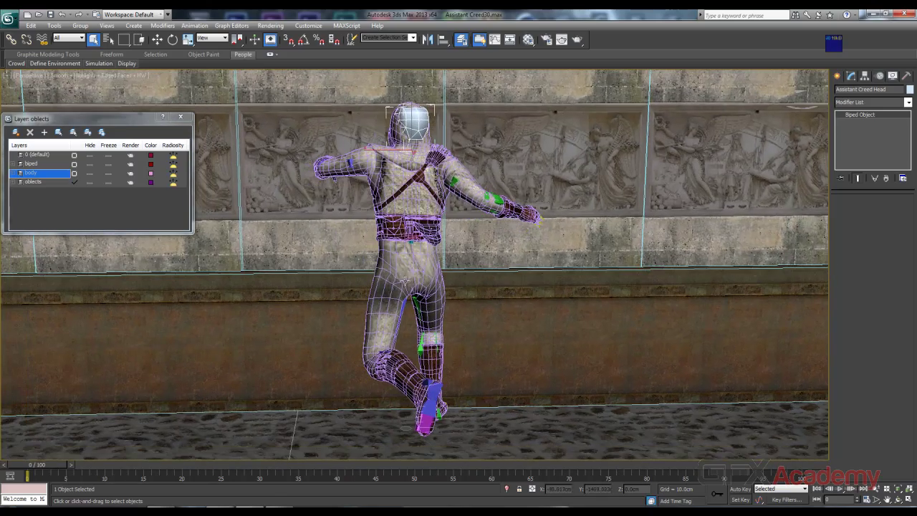
pyautogui.scroll(3, 392, 289)
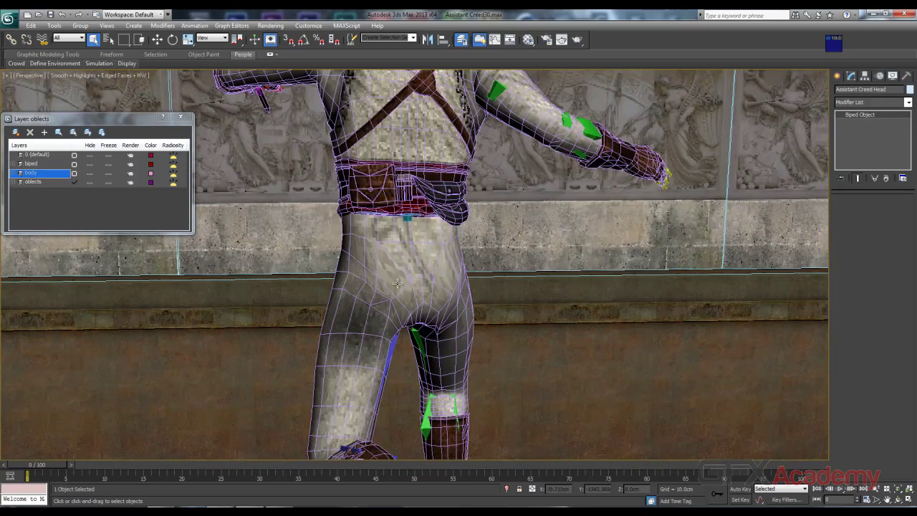
pyautogui.moveTo(444, 191)
pyautogui.keyDown('alt'); pyautogui.mouseDown(button='middle')
pyautogui.moveTo(312, 188)
pyautogui.moveTo(427, 301)
pyautogui.moveTo(373, 287)
pyautogui.moveTo(384, 271)
pyautogui.moveTo(344, 249)
pyautogui.moveTo(373, 189)
pyautogui.moveTo(367, 121)
pyautogui.mouseUp(button='middle'); pyautogui.keyUp('alt')
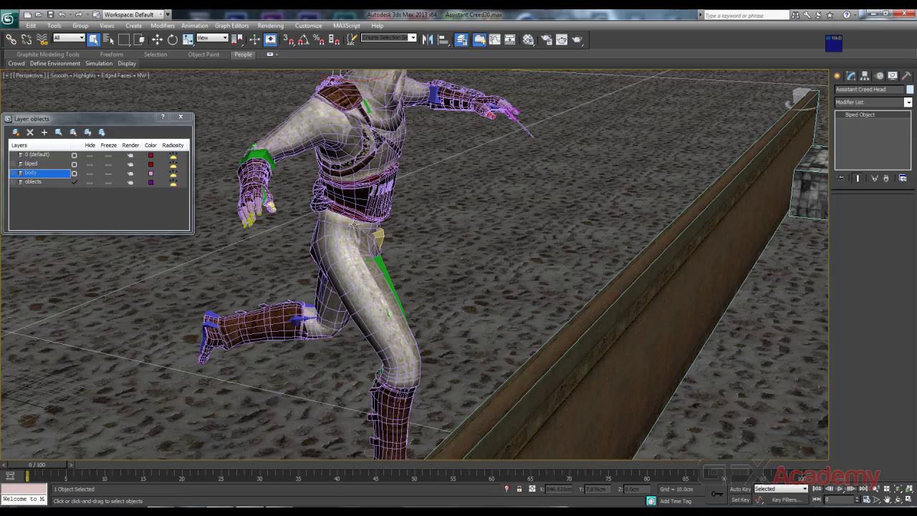
pyautogui.keyDown('alt'); pyautogui.moveTo(344, 229); pyautogui.dragTo(323, 229, button='middle'); pyautogui.keyUp('alt')
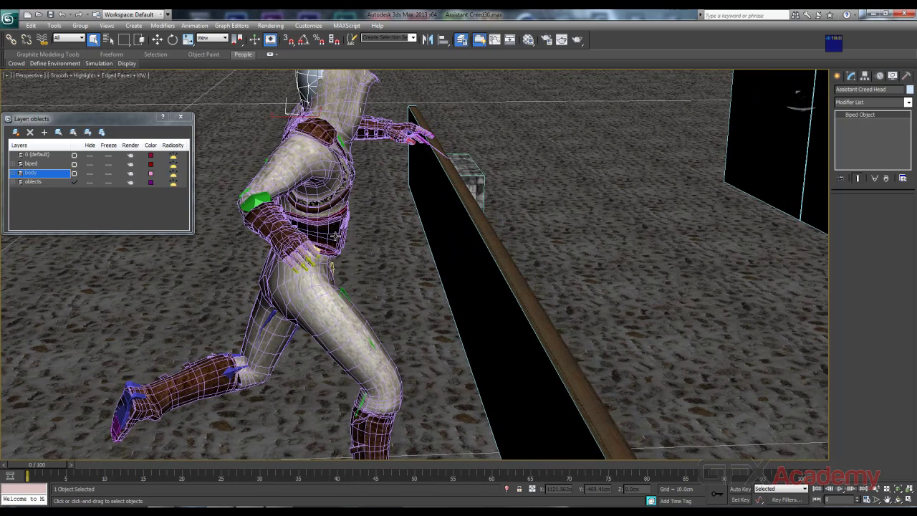
# Turn off edged faces, compare wireframe, return to smooth shading and open the Viewport Controls help
pyautogui.press('F4')
pyautogui.press('F4')
pyautogui.press('F4')
pyautogui.press('F4')
pyautogui.press('F4')
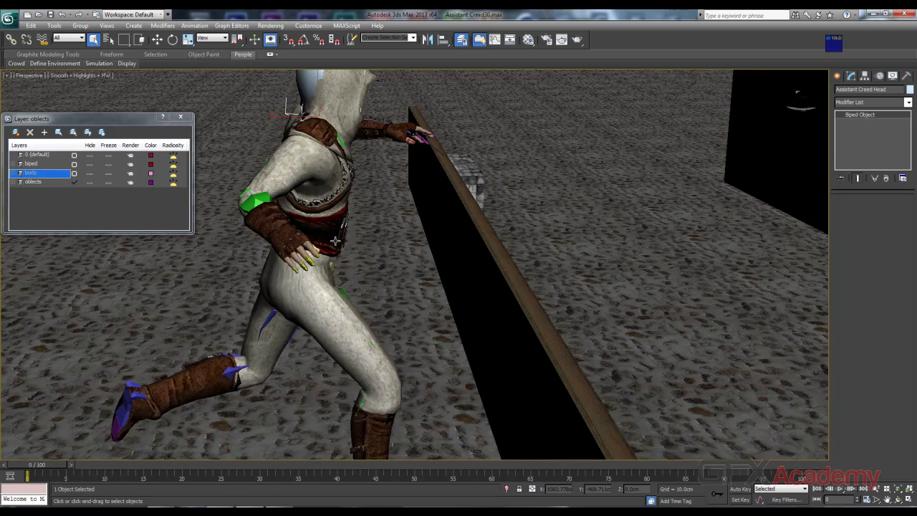
pyautogui.press('F3')
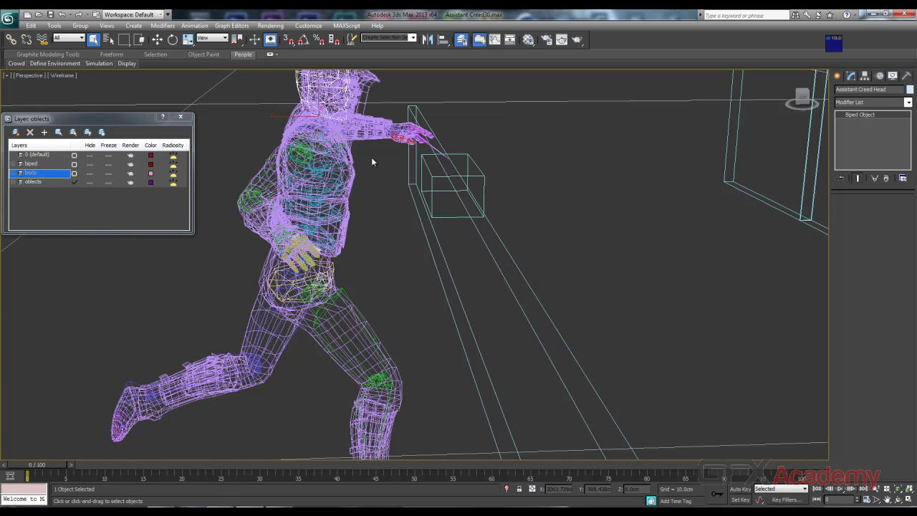
pyautogui.press('F3')
pyautogui.press('F3')
pyautogui.press('F3')
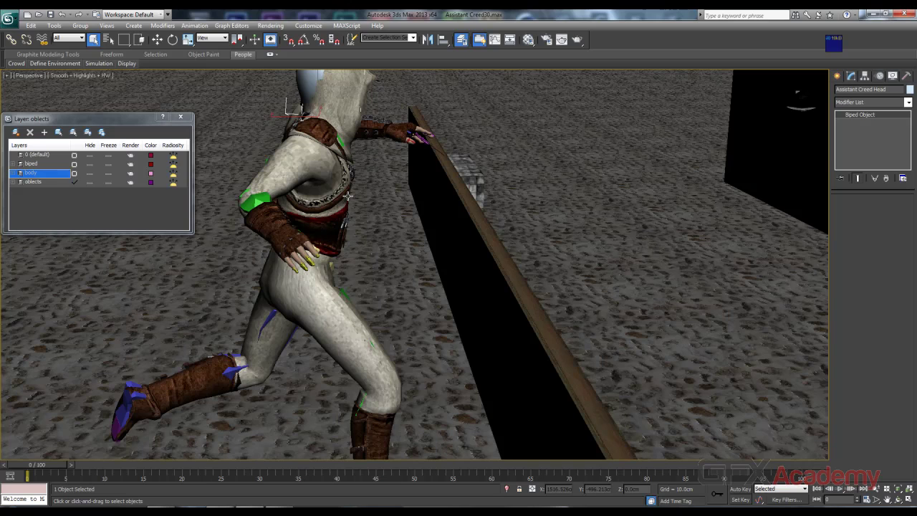
pyautogui.press('F1')
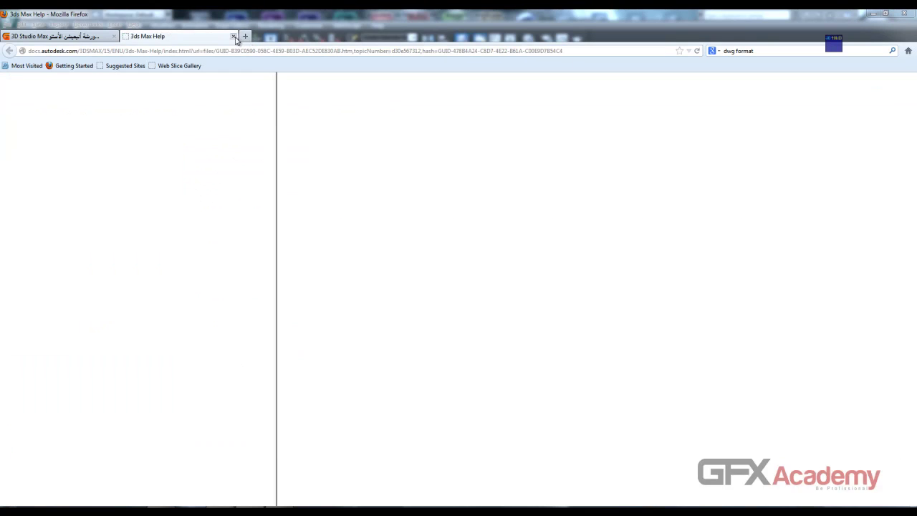
# Close the Viewport Controls help, read the Manage Layers Dialog help via F1, then minimize Firefox
pyautogui.click(233, 37)
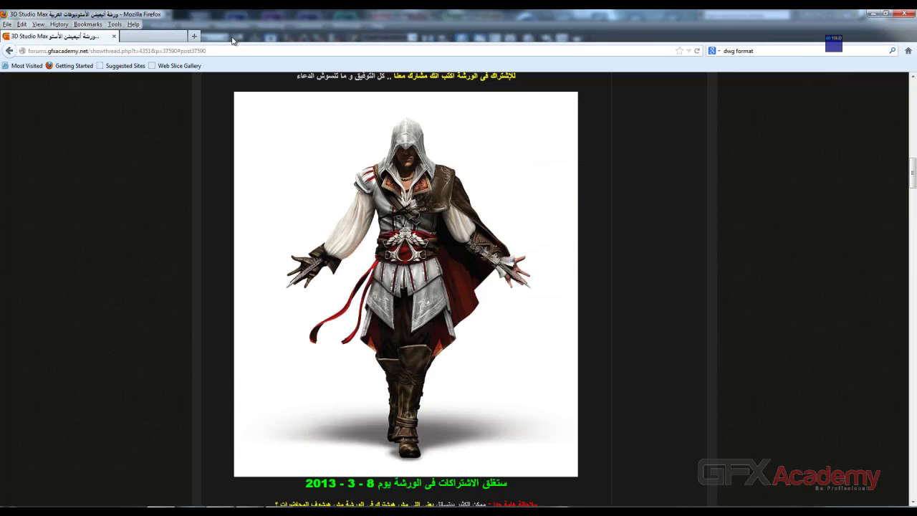
pyautogui.click(874, 13)
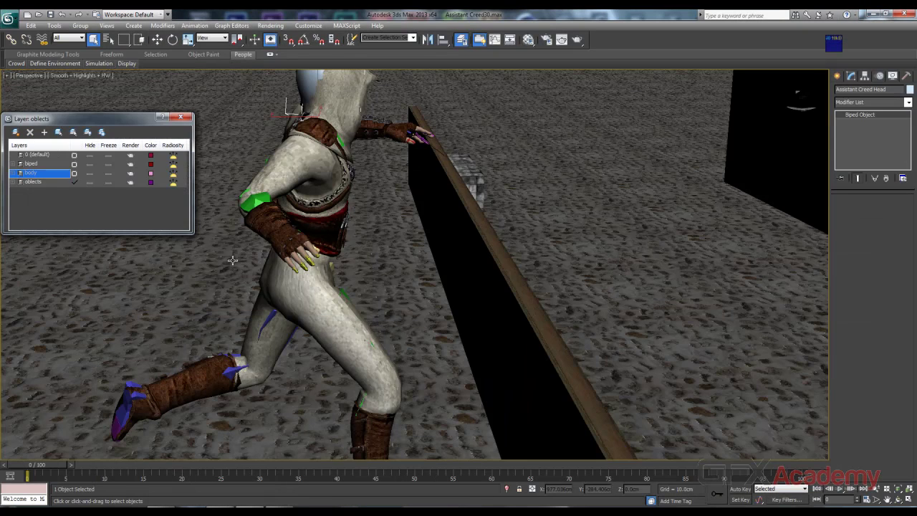
pyautogui.press('F1')
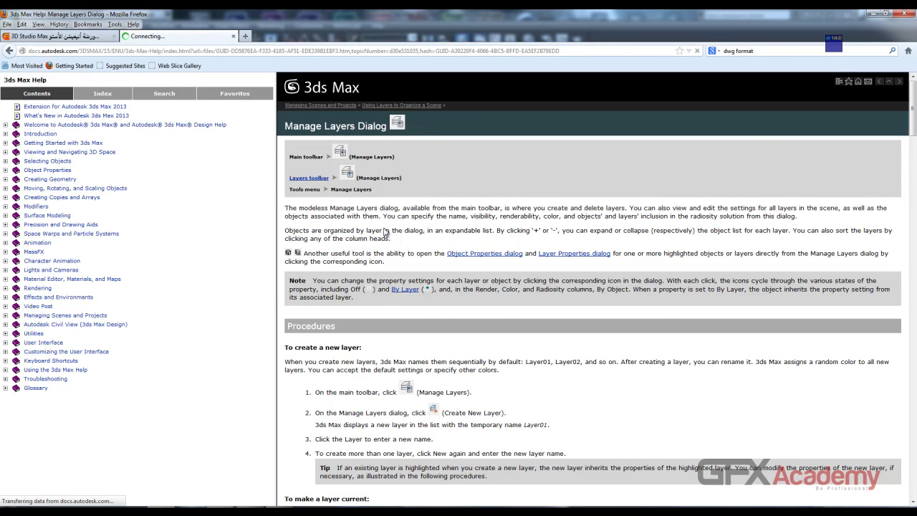
pyautogui.scroll(-8, 395, 243)
pyautogui.scroll(8, 501, 193)
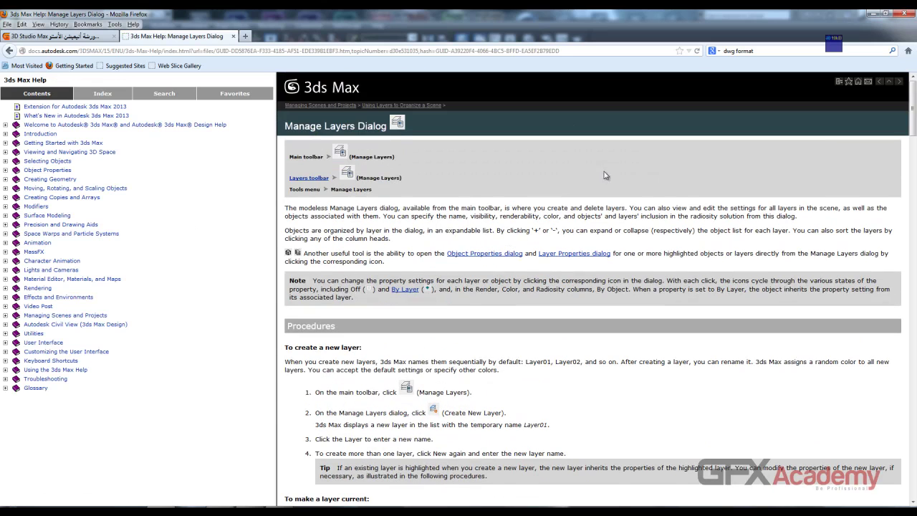
pyautogui.click(871, 14)
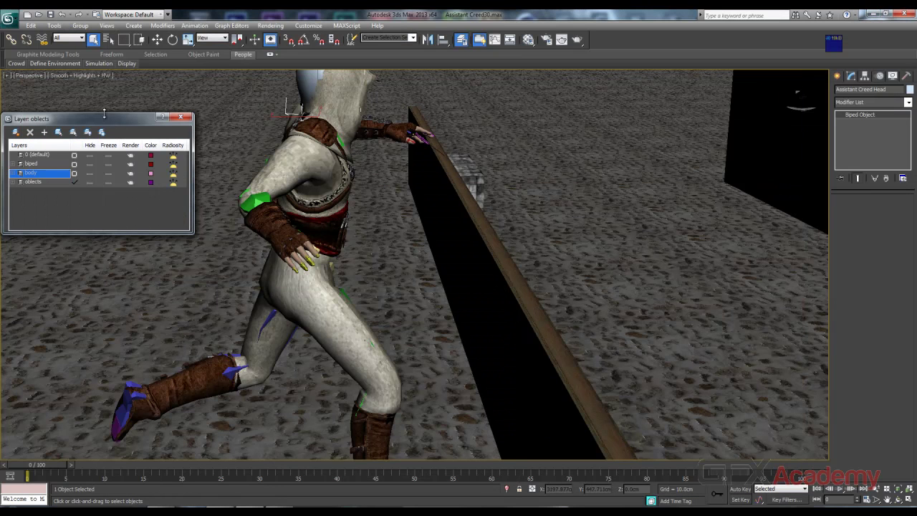
# Select the right forearm bone and trim 'Assistant' in its name to give 'Ass Creed R Forearm'
pyautogui.moveTo(111, 126); pyautogui.dragTo(124, 126)
pyautogui.moveTo(336, 171)
pyautogui.keyDown('alt'); pyautogui.mouseDown(button='middle')
pyautogui.moveTo(325, 192)
pyautogui.moveTo(363, 182)
pyautogui.mouseUp(button='middle'); pyautogui.keyUp('alt')
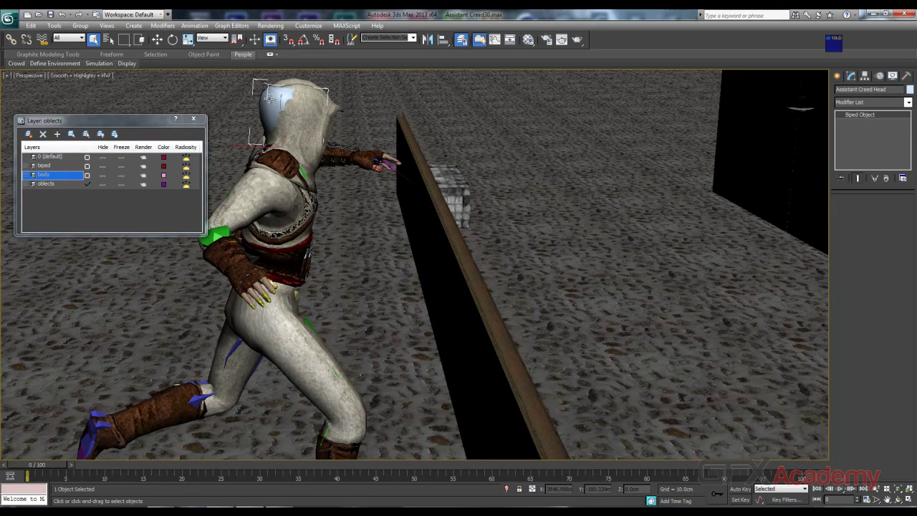
pyautogui.click(223, 233)
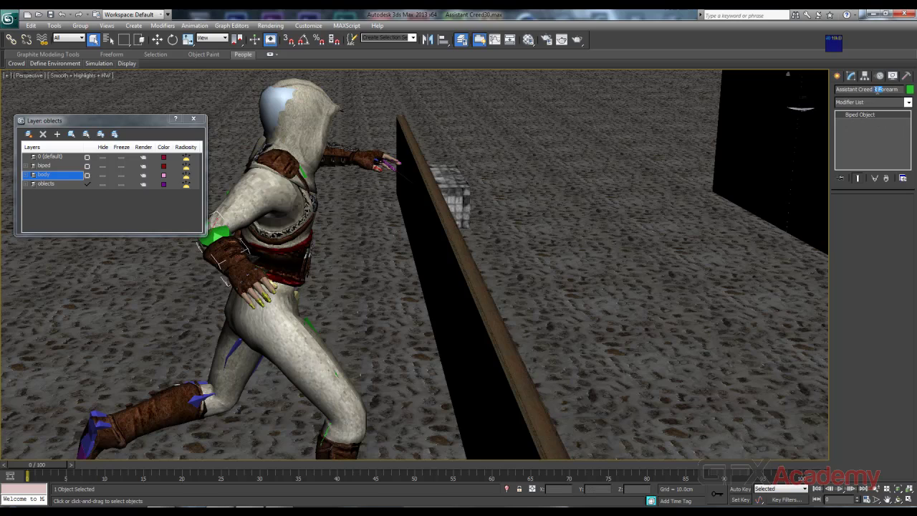
pyautogui.moveTo(873, 89); pyautogui.dragTo(900, 89)
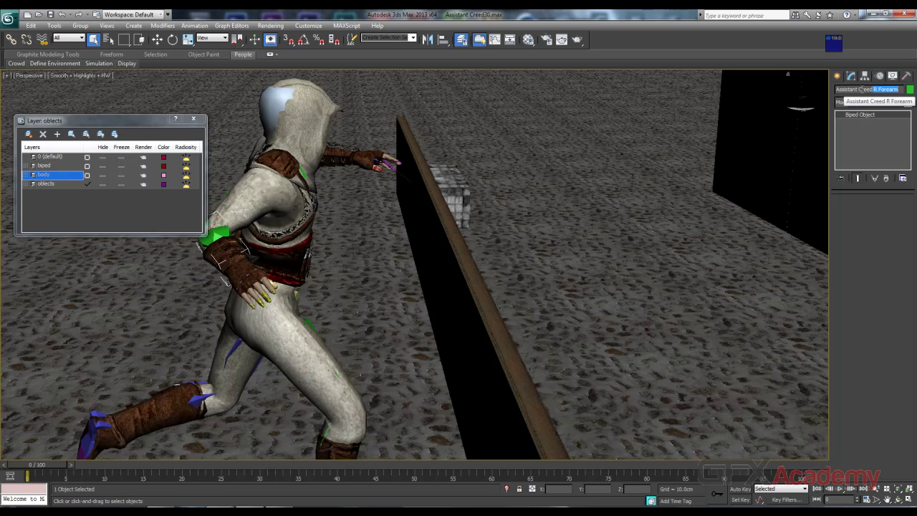
pyautogui.click(866, 89)
pyautogui.press('BackSpace')
pyautogui.press('BackSpace')
pyautogui.press('BackSpace')
pyautogui.press('BackSpace')
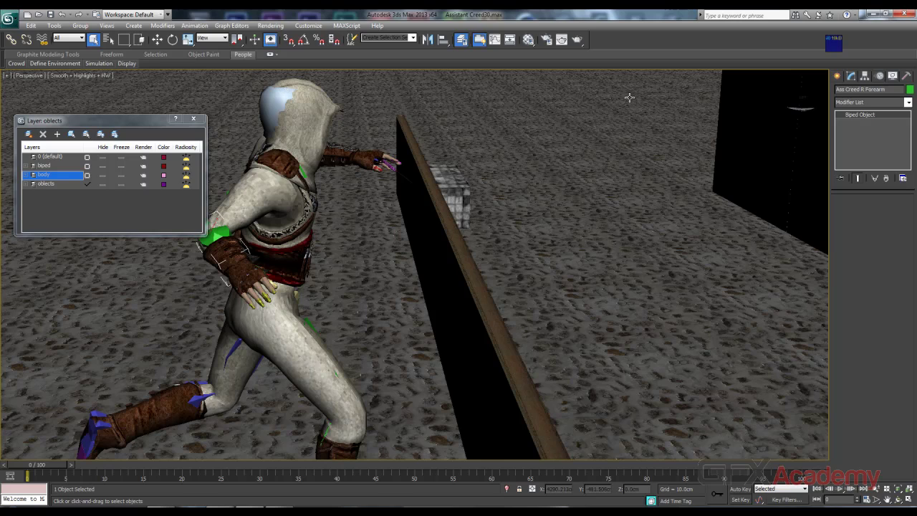
pyautogui.moveTo(860, 89); pyautogui.dragTo(886, 89)
# Select the biped head bone 'Assistant Creed Head' and highlight its name field
pyautogui.click(279, 92)
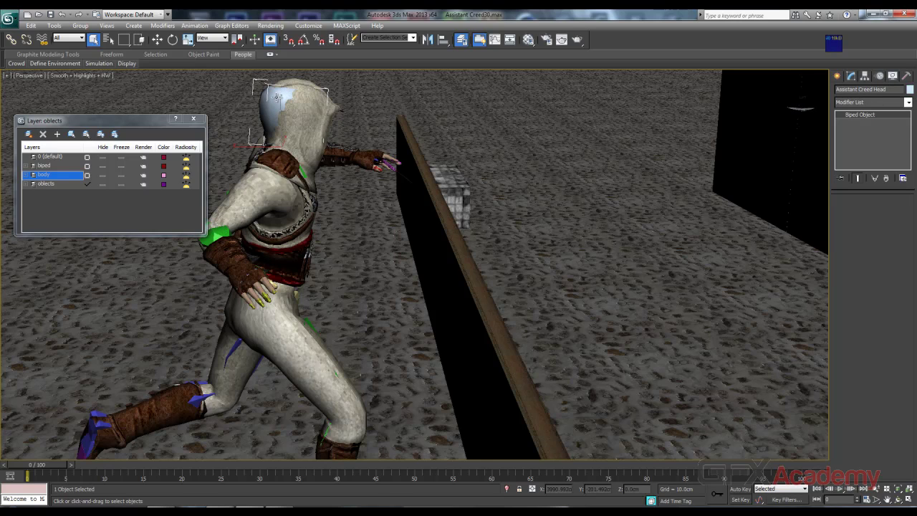
pyautogui.click(889, 89)
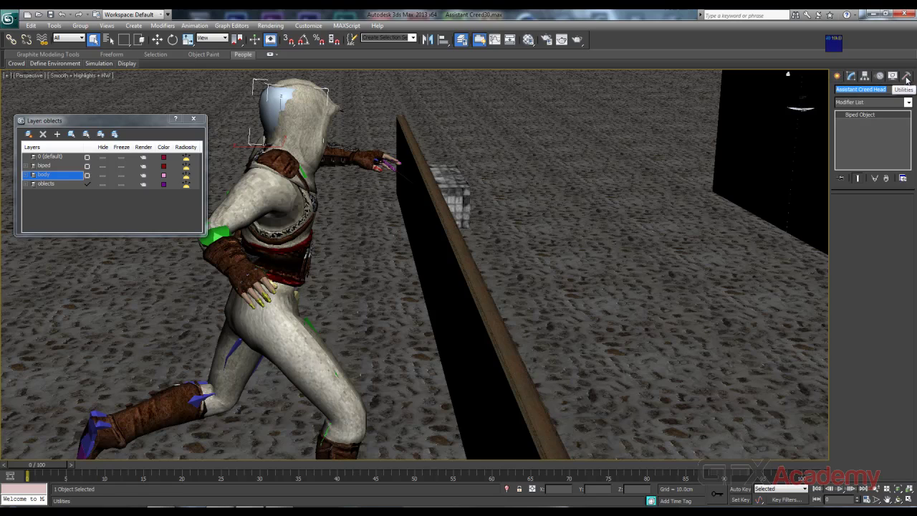
# Scrub the vault animation to frame 13 and slide the low wall left along its axis
pyautogui.click(879, 76)
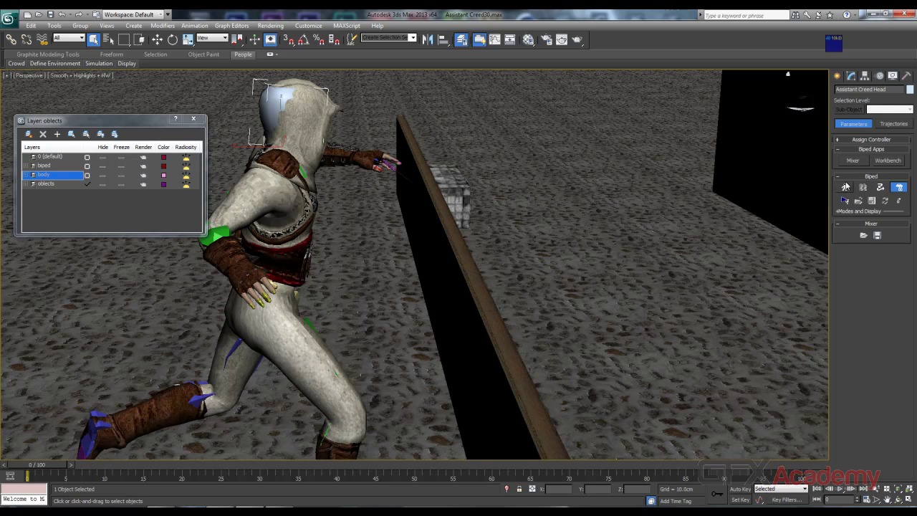
pyautogui.moveTo(71, 465)
pyautogui.mouseDown()
pyautogui.moveTo(126, 463)
pyautogui.moveTo(52, 465)
pyautogui.moveTo(104, 464)
pyautogui.mouseUp()
pyautogui.moveTo(185, 464)
pyautogui.mouseDown()
pyautogui.moveTo(152, 464)
pyautogui.moveTo(158, 459)
pyautogui.mouseUp()
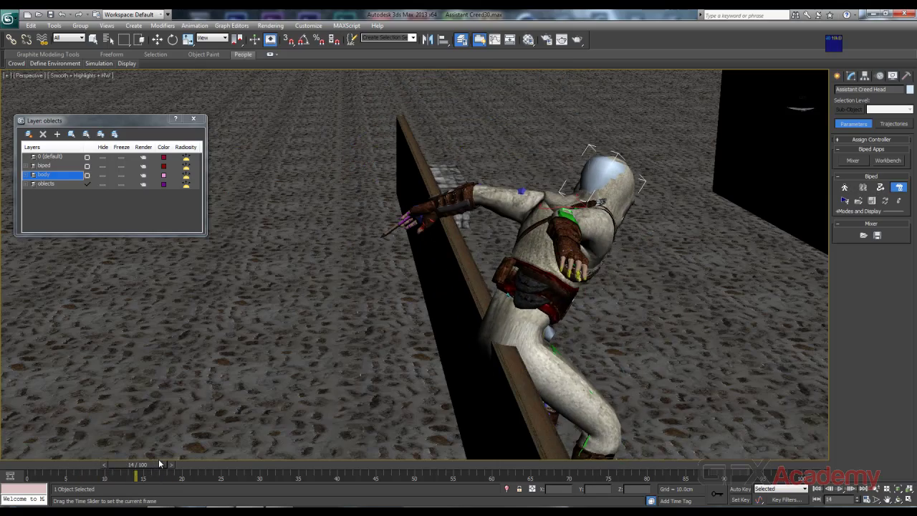
pyautogui.press('q')
pyautogui.moveTo(215, 308)
pyautogui.keyDown('alt'); pyautogui.mouseDown(button='middle')
pyautogui.moveTo(258, 295)
pyautogui.moveTo(454, 317)
pyautogui.mouseUp(button='middle'); pyautogui.keyUp('alt')
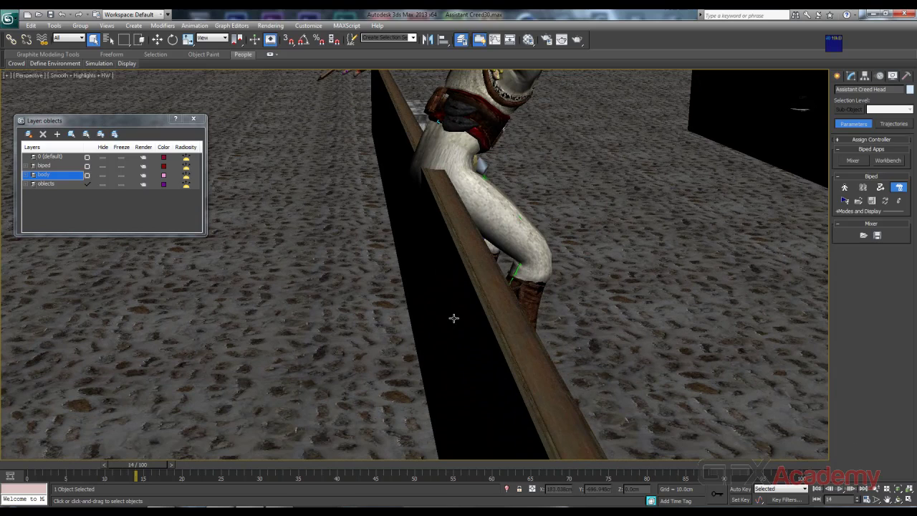
pyautogui.click(454, 319)
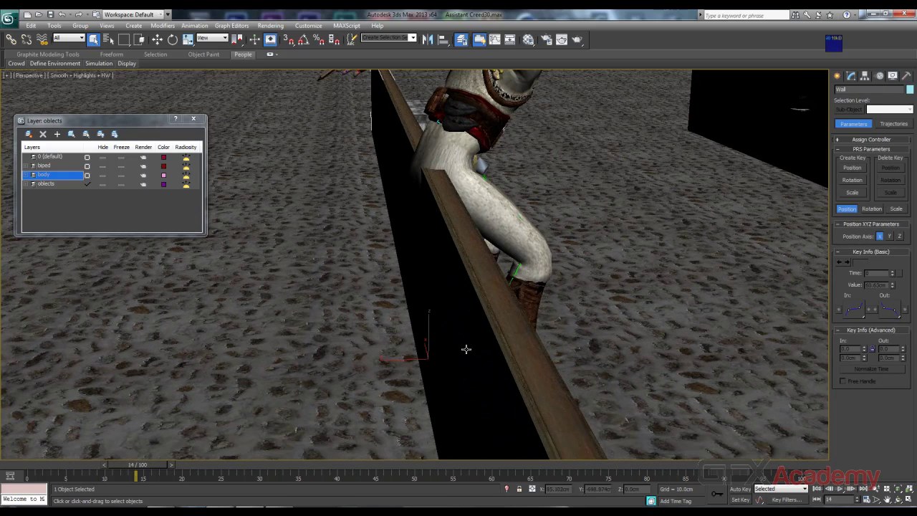
pyautogui.press('w')
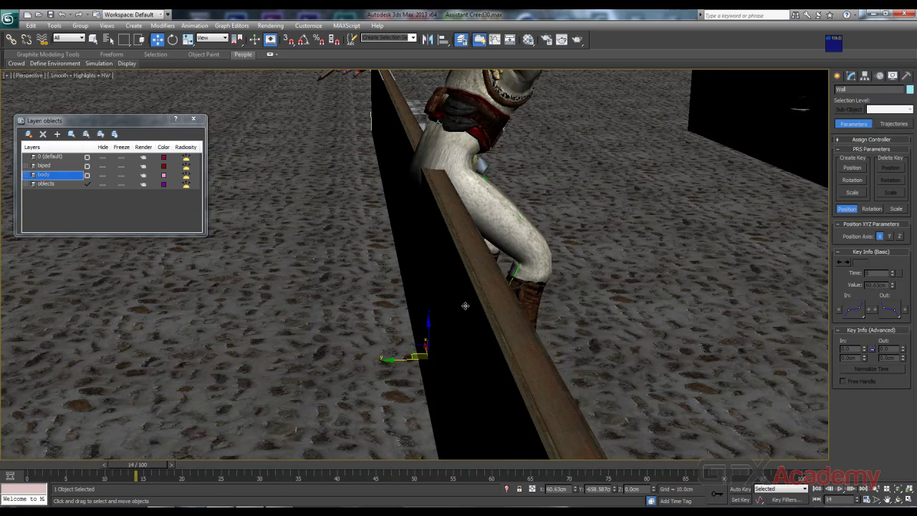
pyautogui.press('x')
pyautogui.press('x')
pyautogui.press('x')
pyautogui.press('x')
pyautogui.moveTo(392, 358); pyautogui.dragTo(353, 359)
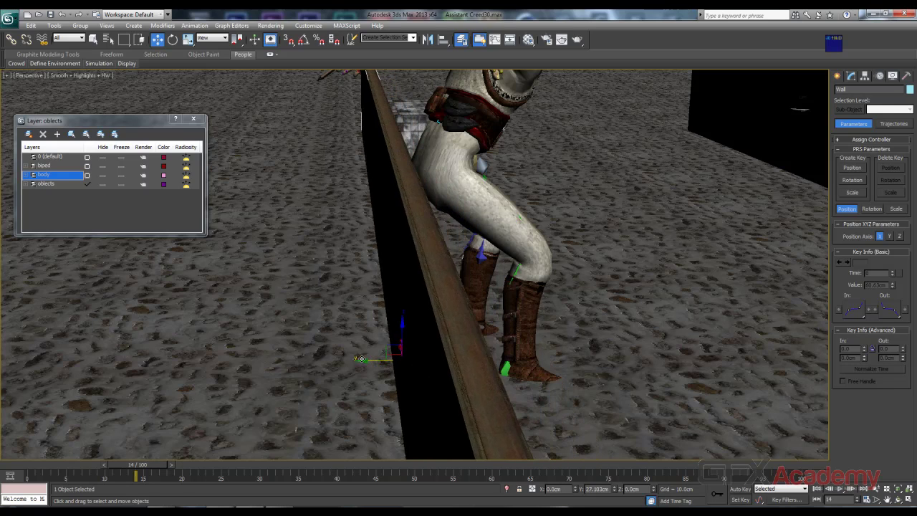
# Return to frame 0, pan along the wall and select the right forearm bone
pyautogui.moveTo(124, 469); pyautogui.dragTo(106, 470)
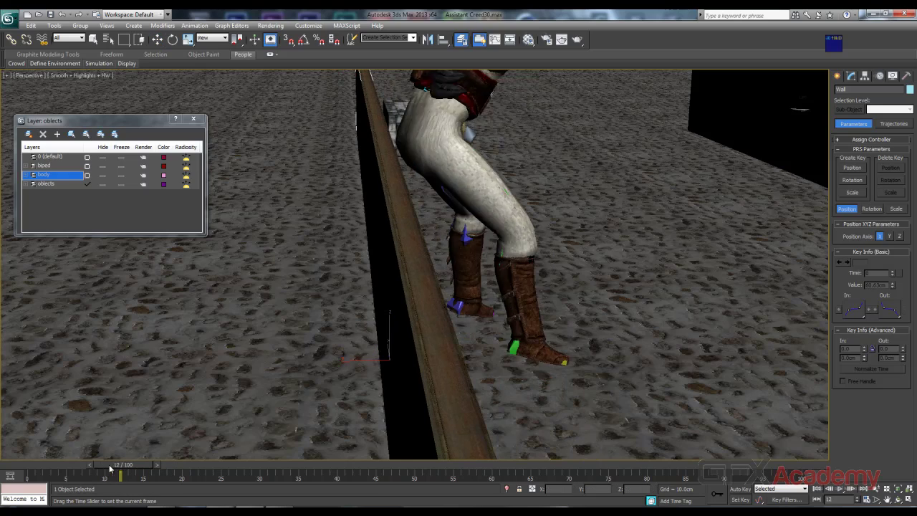
pyautogui.press('Home')
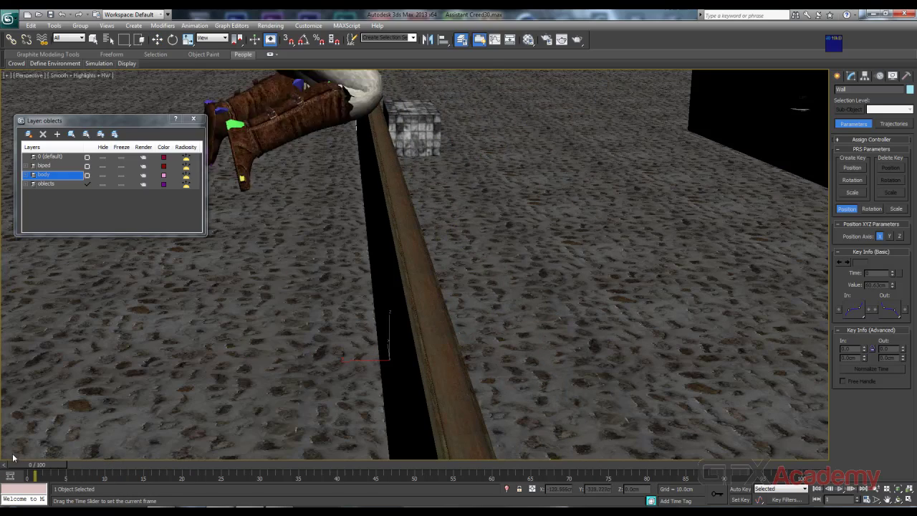
pyautogui.press('w')
pyautogui.moveTo(512, 236); pyautogui.dragTo(596, 325, button='middle')
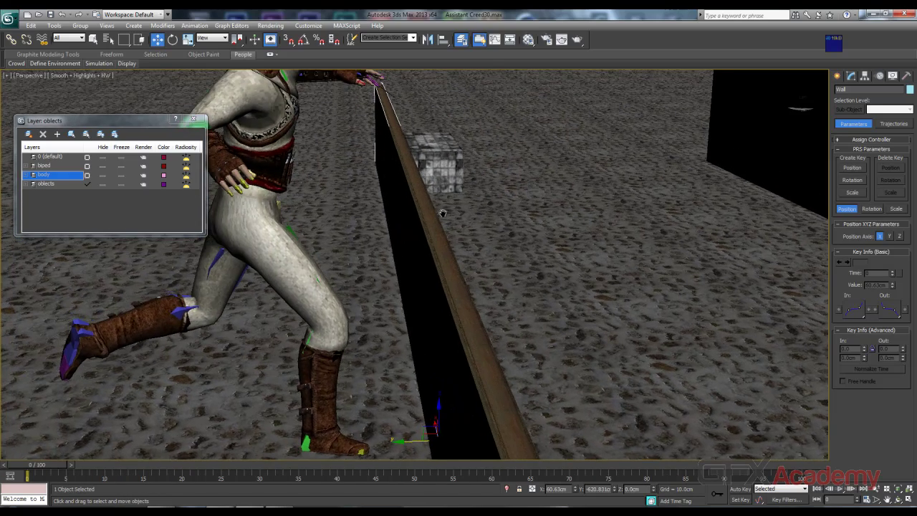
pyautogui.moveTo(443, 213); pyautogui.dragTo(575, 235, button='middle')
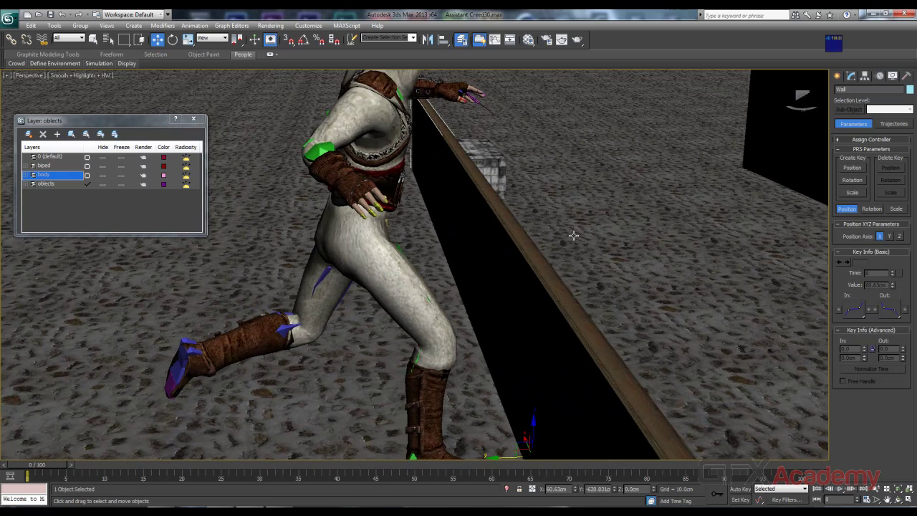
pyautogui.click(329, 148)
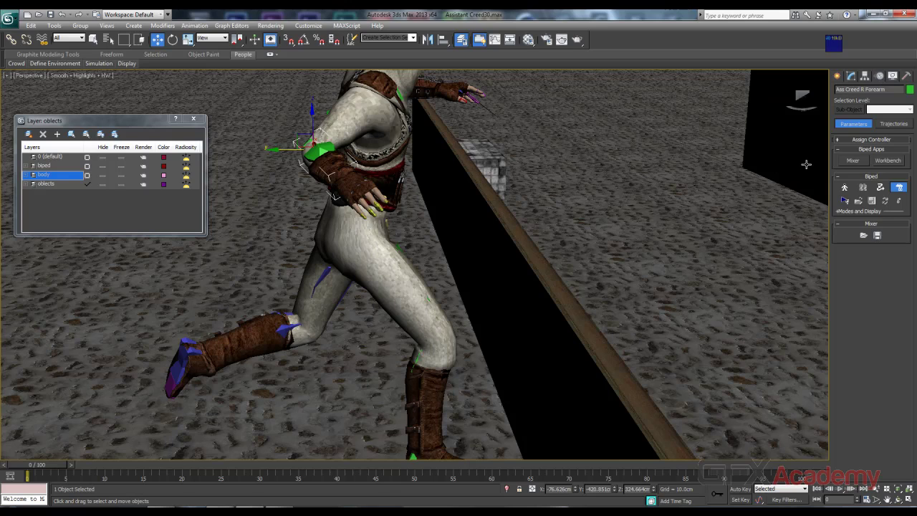
# Open the Motion Mixer with the RunLoopZ_1, JumpOverZ_1 and WalkStartZ_1 clips and arrange its window, parking the Layer dialog lower left
pyautogui.click(853, 162)
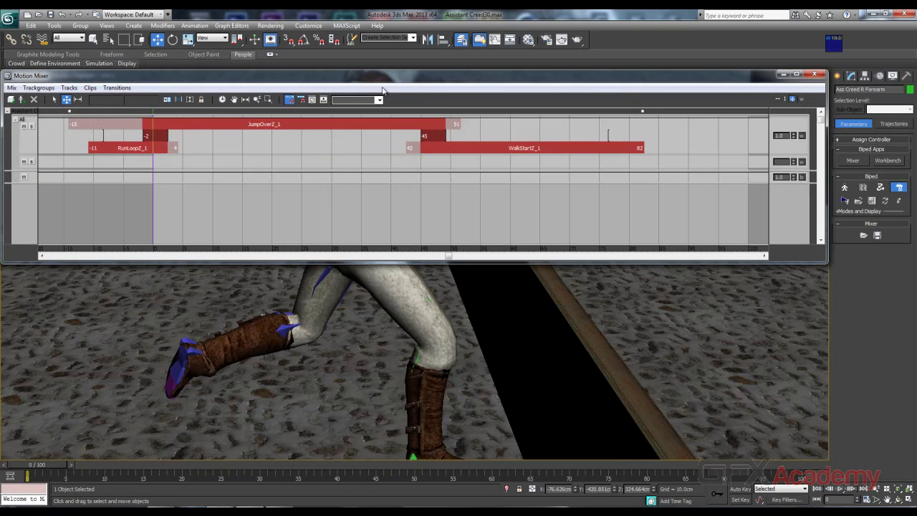
pyautogui.moveTo(383, 79)
pyautogui.mouseDown()
pyautogui.moveTo(434, 152)
pyautogui.moveTo(419, 151)
pyautogui.mouseUp()
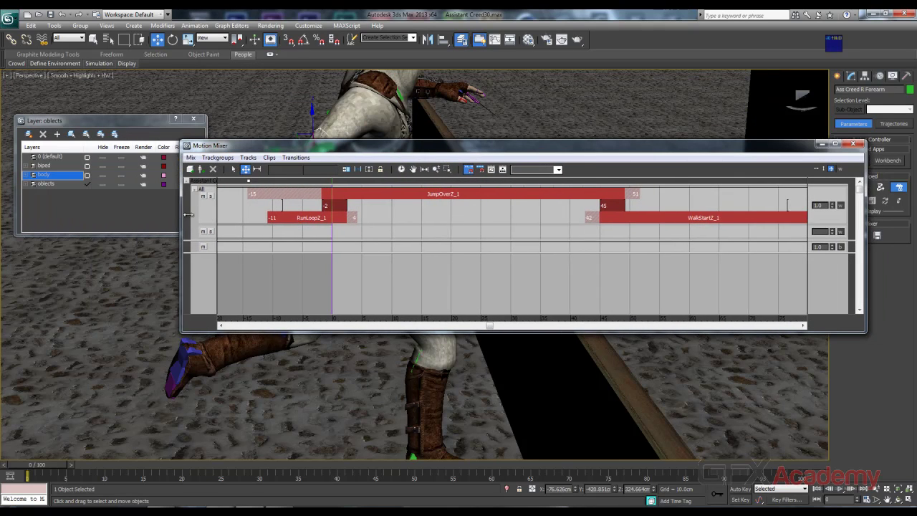
pyautogui.moveTo(66, 221); pyautogui.dragTo(211, 222)
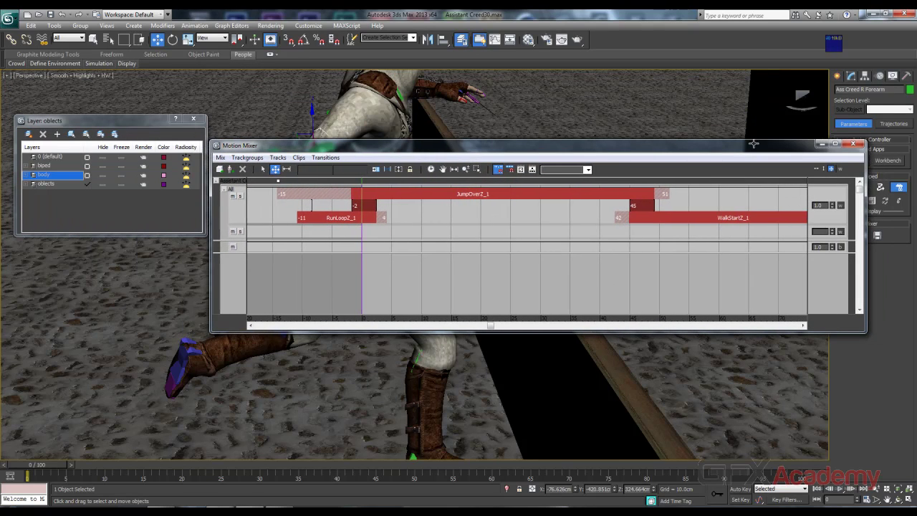
pyautogui.click(821, 144)
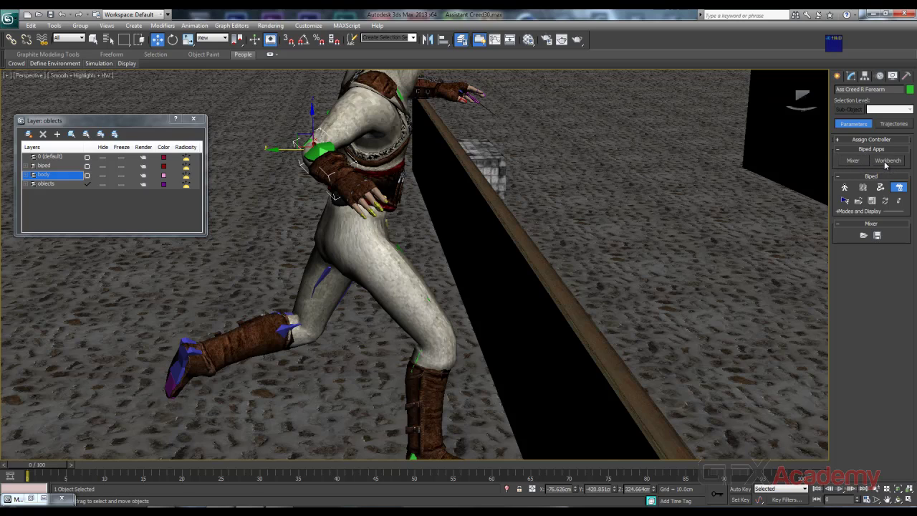
pyautogui.click(31, 497)
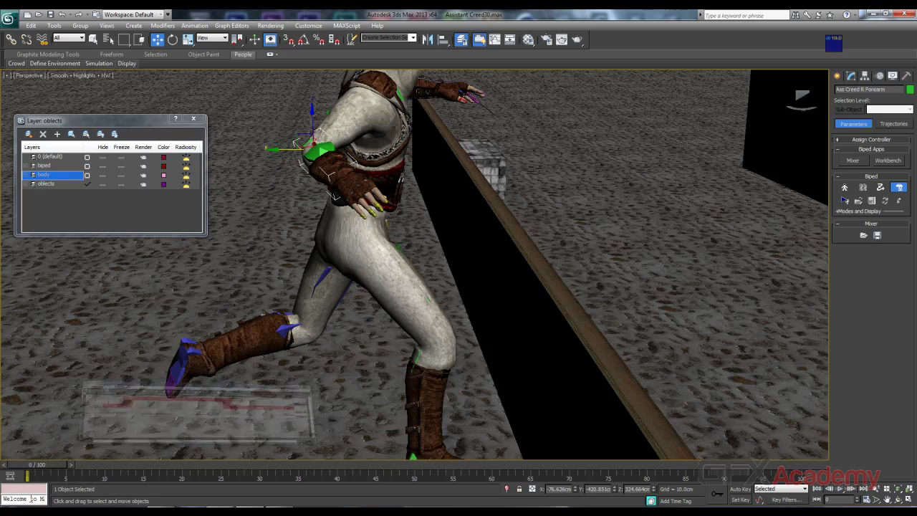
pyautogui.moveTo(435, 148); pyautogui.dragTo(398, 121)
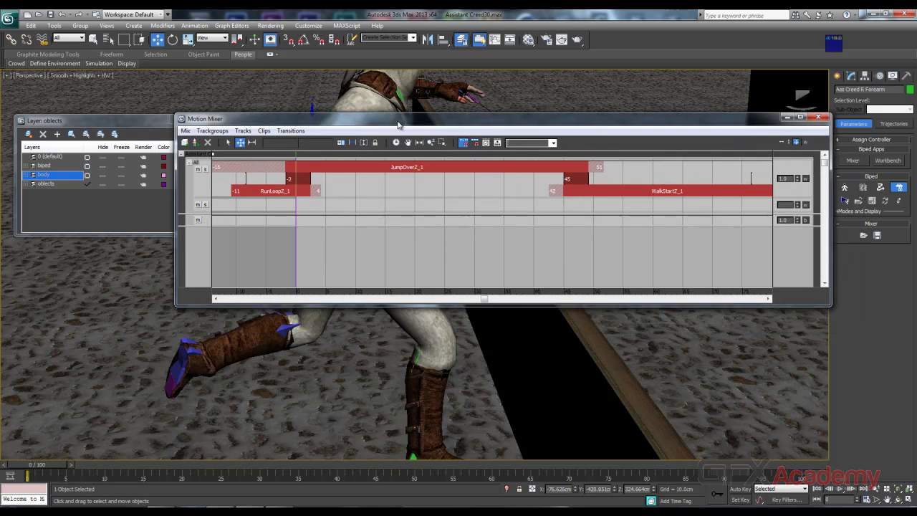
pyautogui.moveTo(100, 122); pyautogui.dragTo(86, 341)
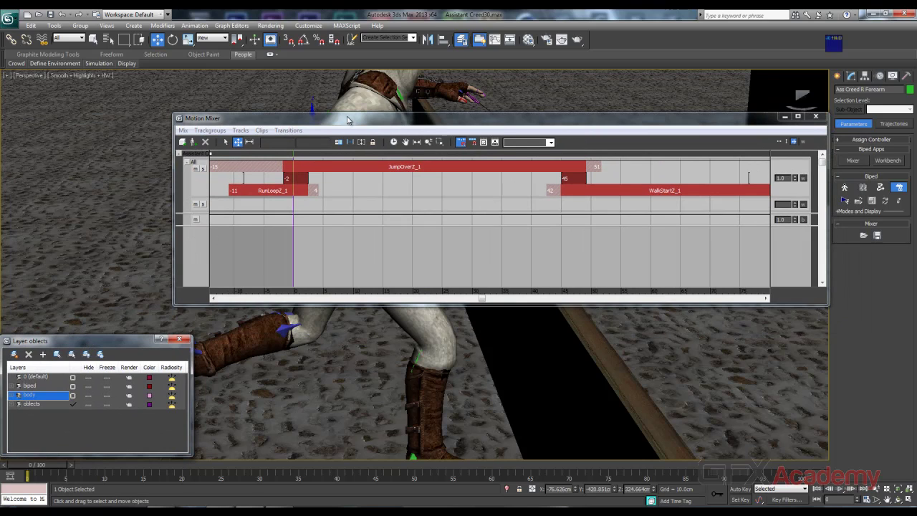
pyautogui.moveTo(349, 121); pyautogui.dragTo(302, 114)
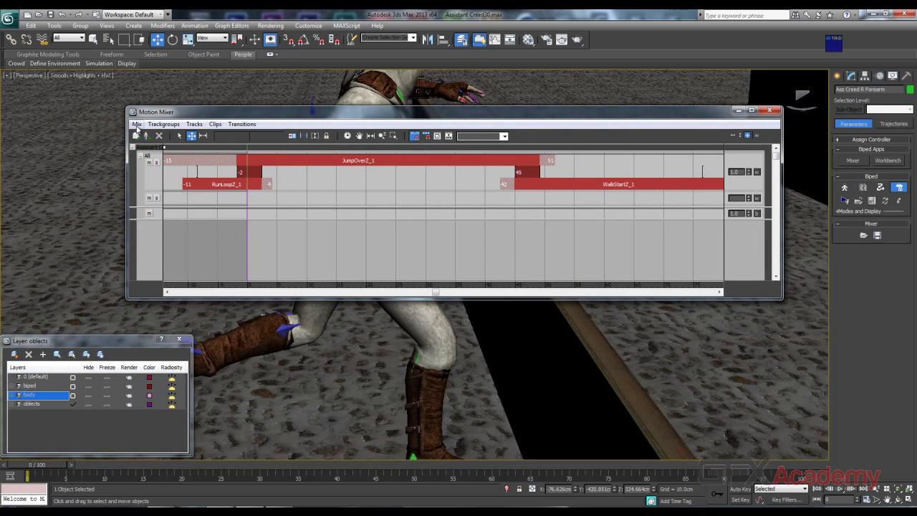
pyautogui.click(195, 125)
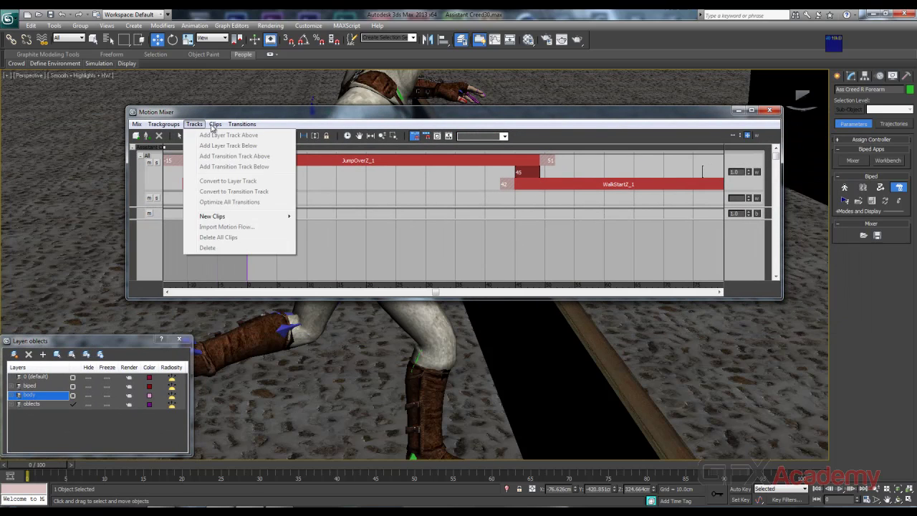
pyautogui.click(171, 125)
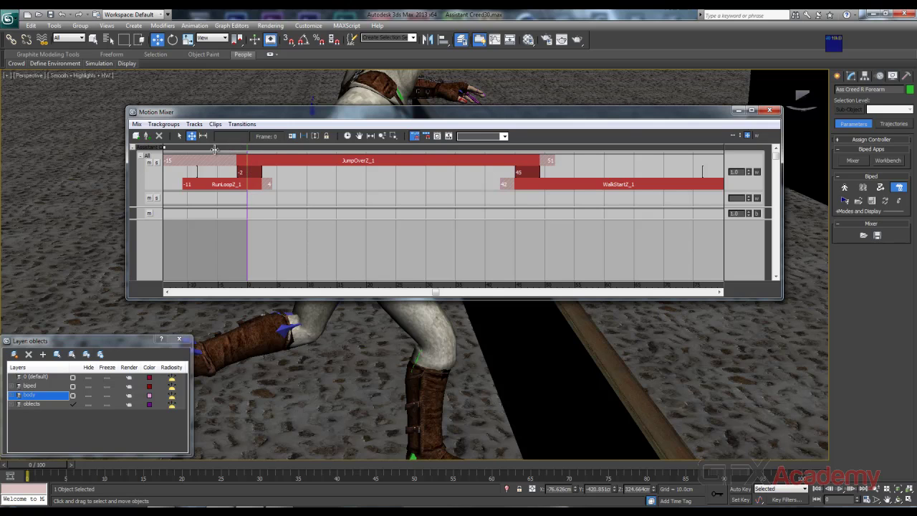
pyautogui.moveTo(248, 147); pyautogui.dragTo(431, 147)
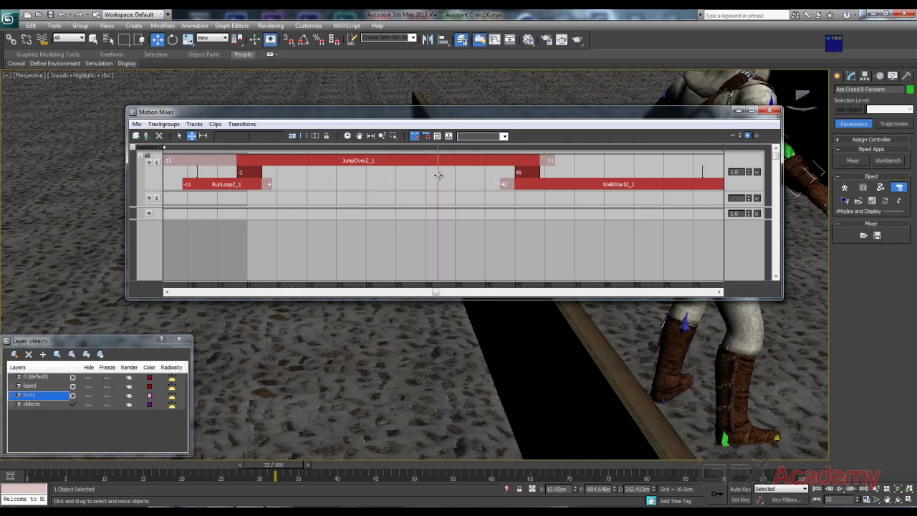
pyautogui.moveTo(438, 174); pyautogui.dragTo(539, 179)
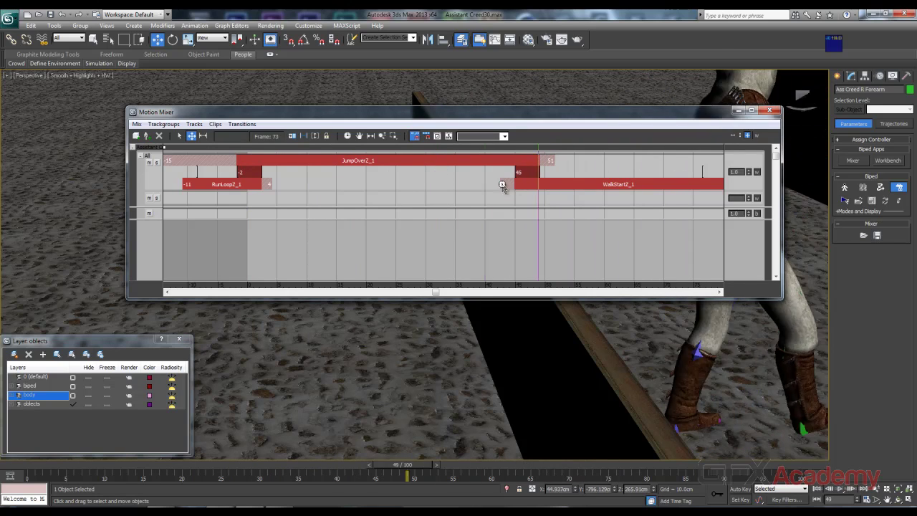
pyautogui.click(136, 124)
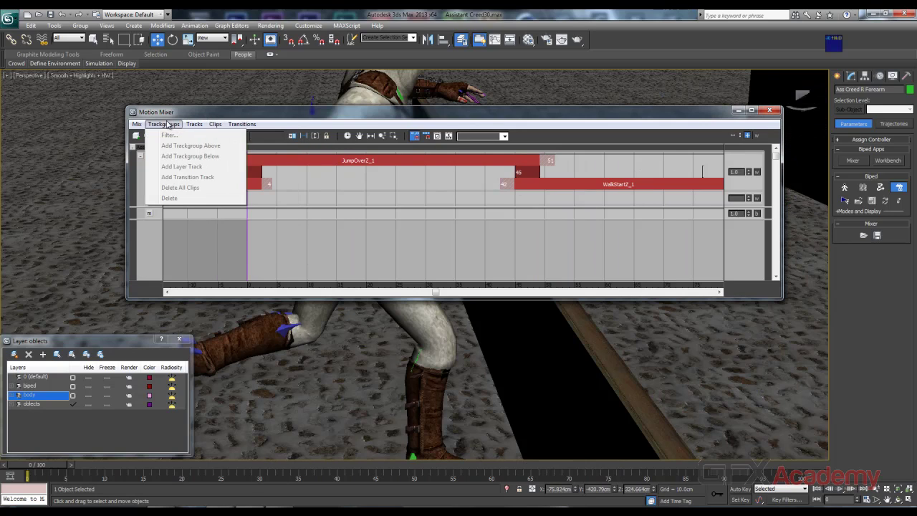
pyautogui.click(225, 107)
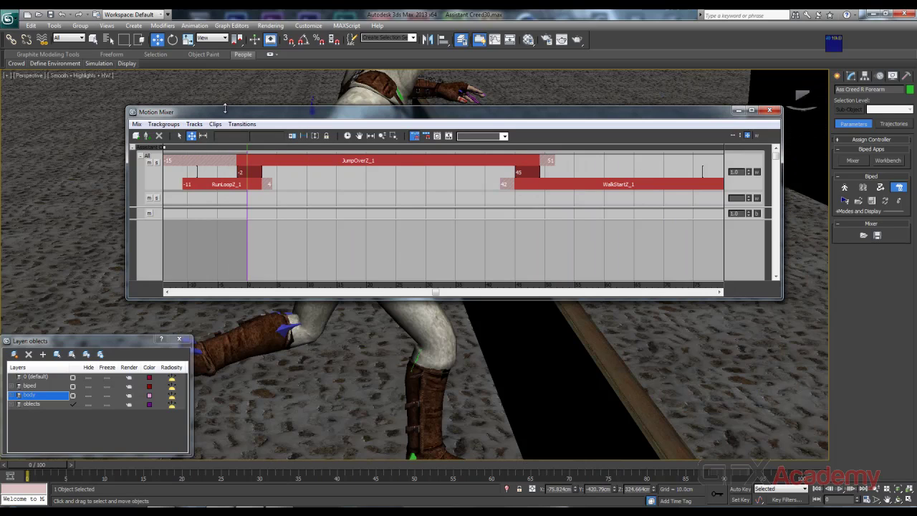
pyautogui.click(136, 136)
pyautogui.moveTo(518, 344); pyautogui.dragTo(429, 328, button='middle')
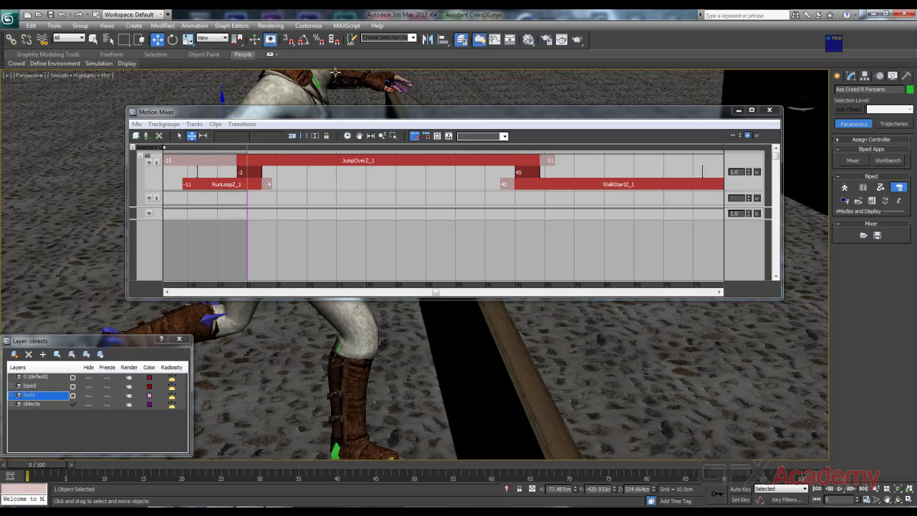
# Move the Motion Mixer up and left, toggle the Mix menu, and drag the track-name divider right
pyautogui.click(365, 117)
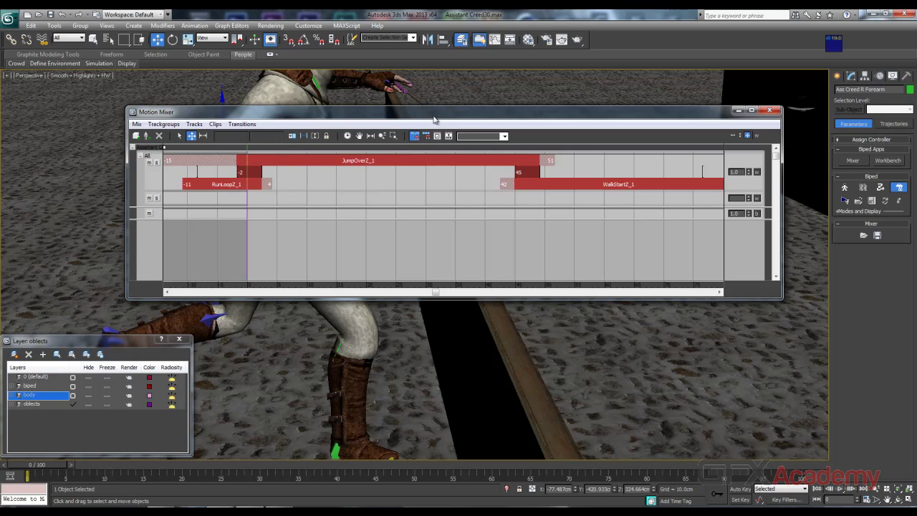
pyautogui.moveTo(434, 119); pyautogui.dragTo(418, 98)
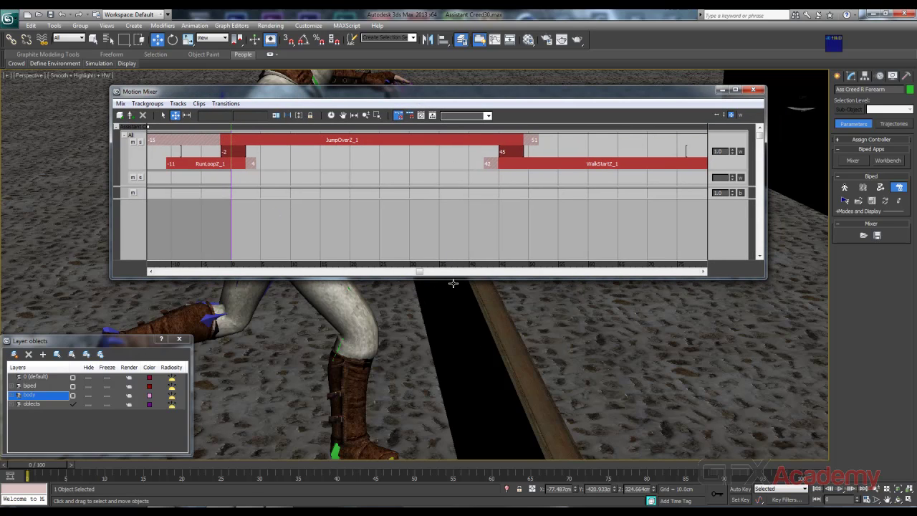
pyautogui.click(120, 104)
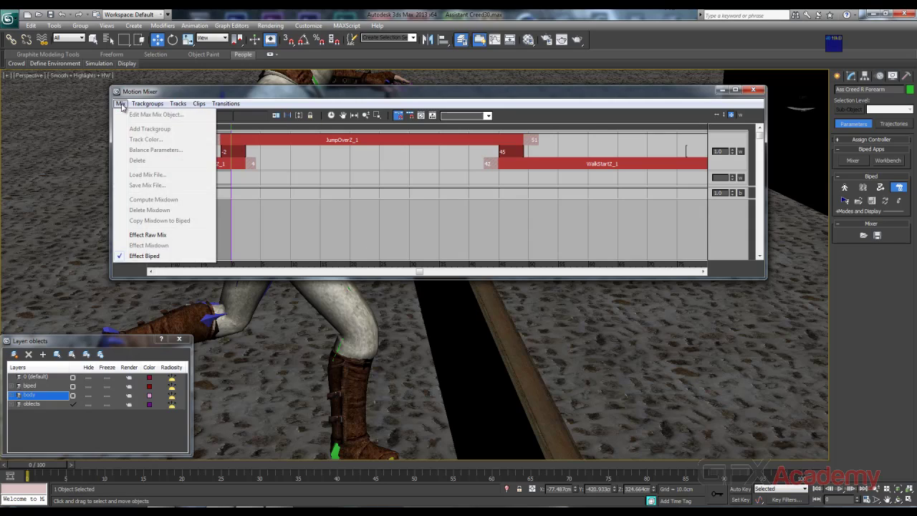
pyautogui.click(121, 104)
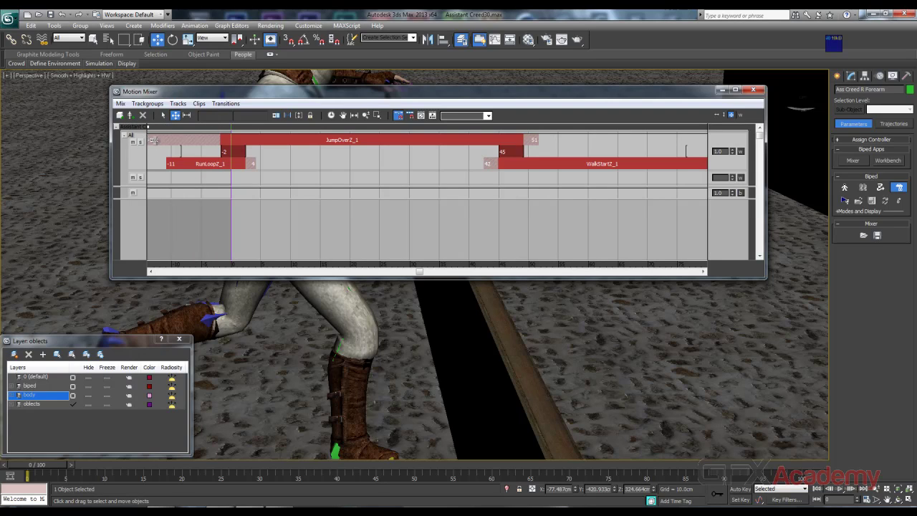
pyautogui.moveTo(148, 136); pyautogui.dragTo(167, 148)
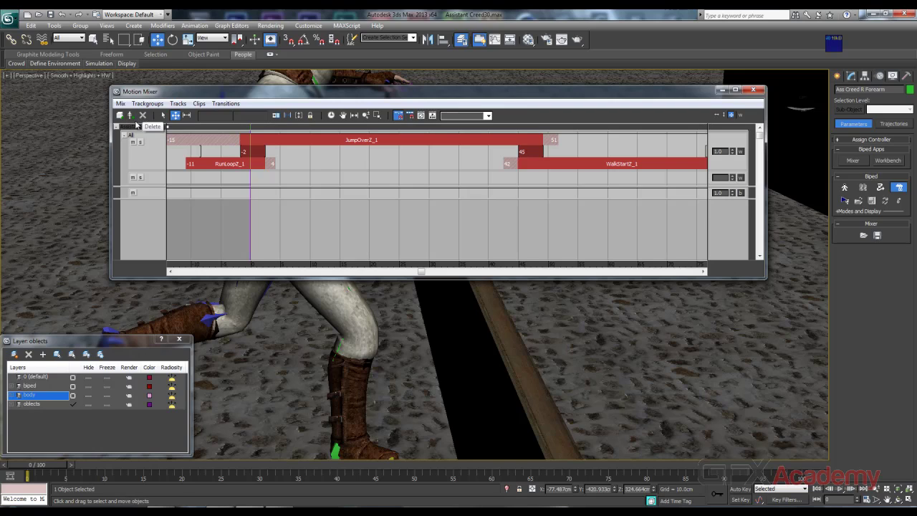
# In Slide Clips mode, nudge WalkStartZ_1 earlier to follow JumpOverZ_1 sooner, then reposition the mixer window
pyautogui.click(163, 116)
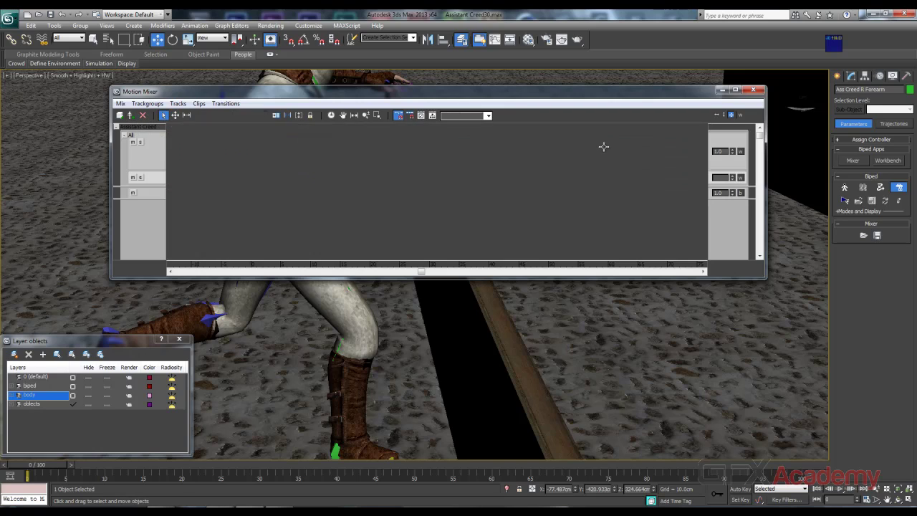
pyautogui.click(174, 115)
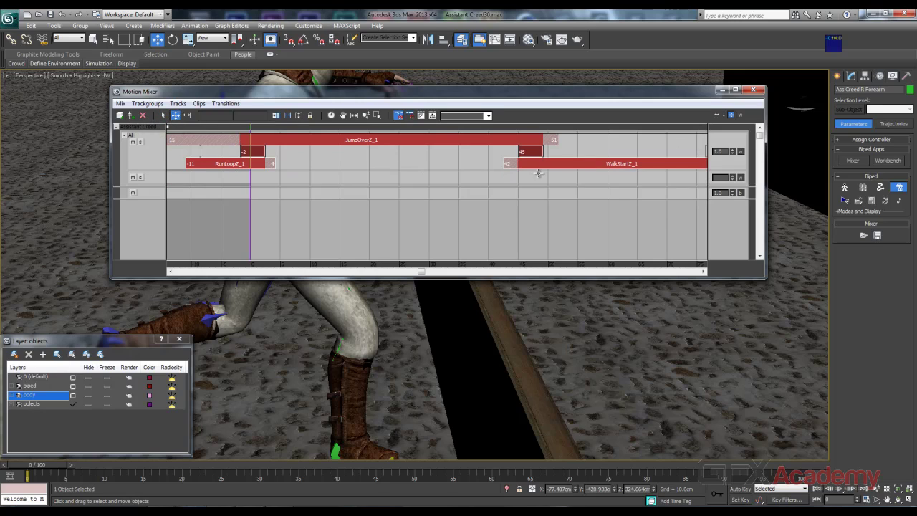
pyautogui.moveTo(567, 164)
pyautogui.mouseDown()
pyautogui.moveTo(532, 163)
pyautogui.moveTo(571, 165)
pyautogui.mouseUp()
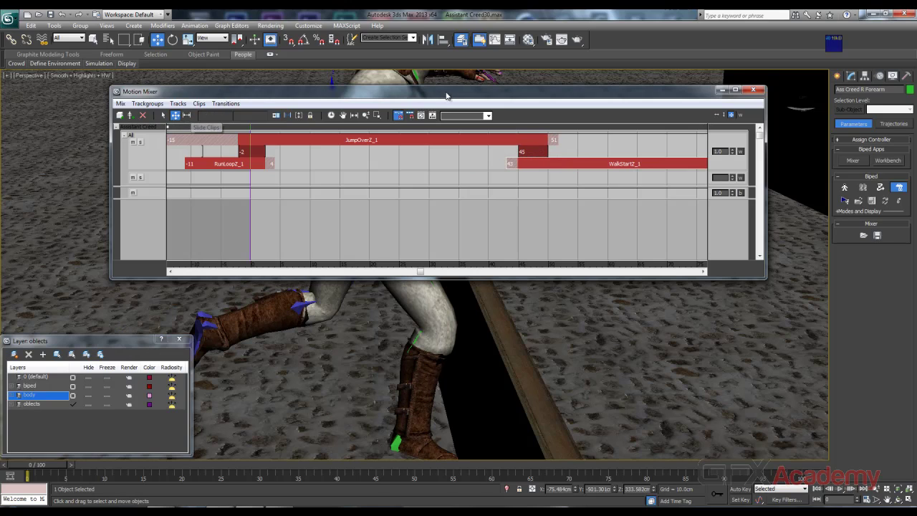
pyautogui.moveTo(432, 92); pyautogui.dragTo(417, 101)
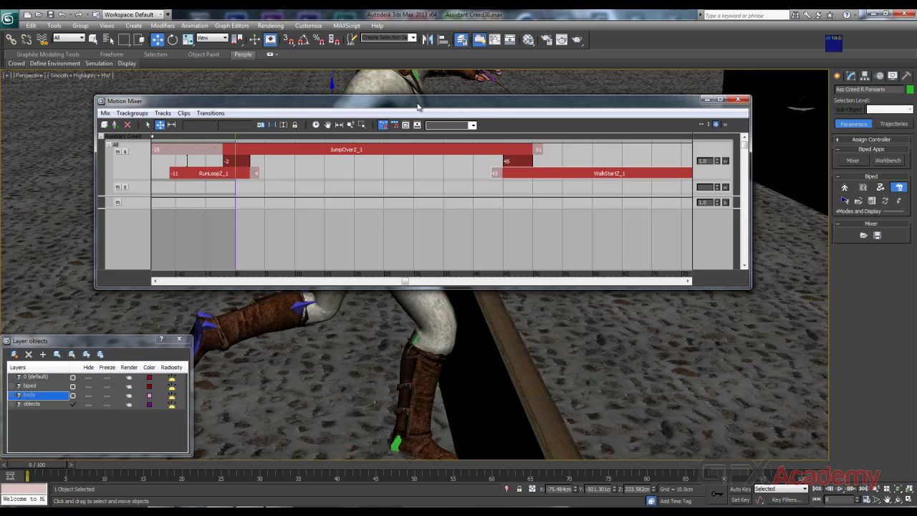
pyautogui.moveTo(417, 107); pyautogui.dragTo(422, 132)
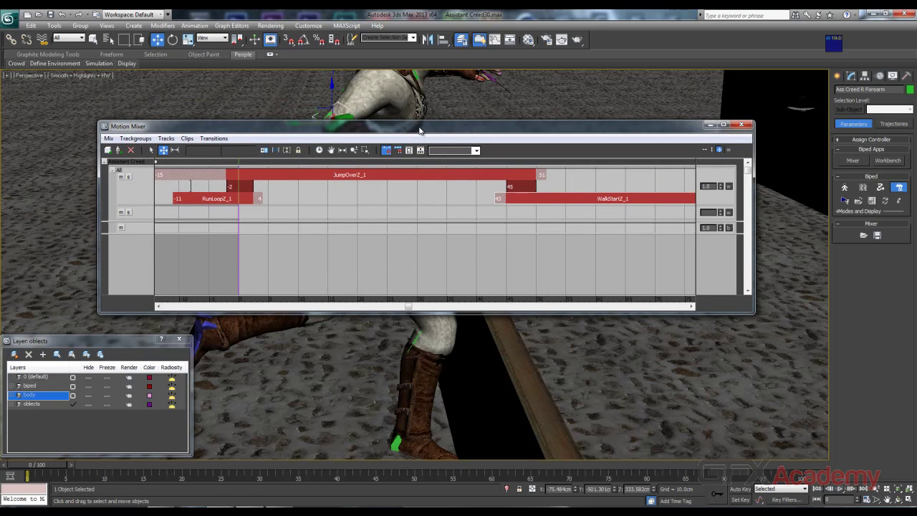